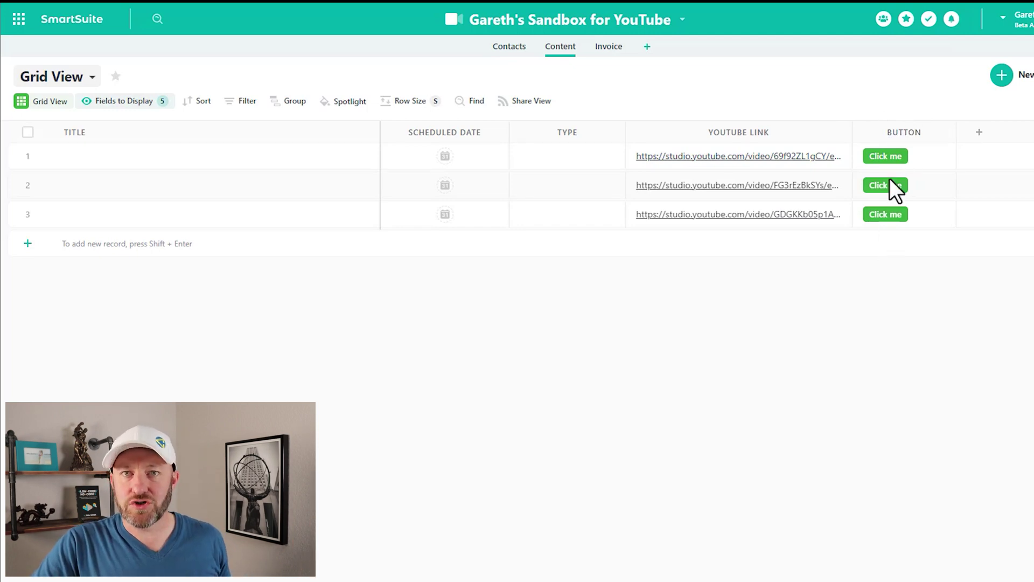
Keep the Button field's display format as Colored Pill.
click(920, 131)
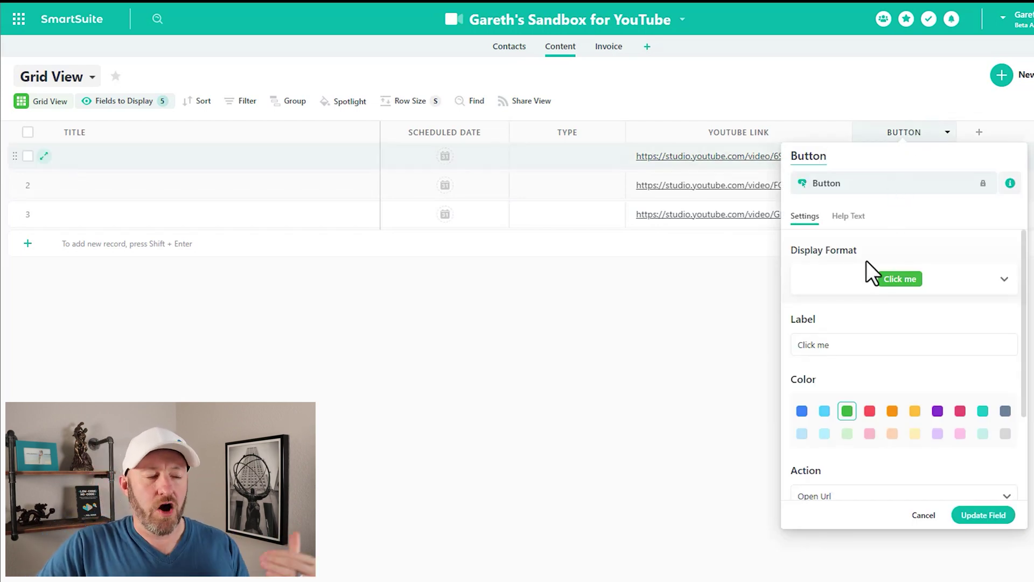
click(868, 285)
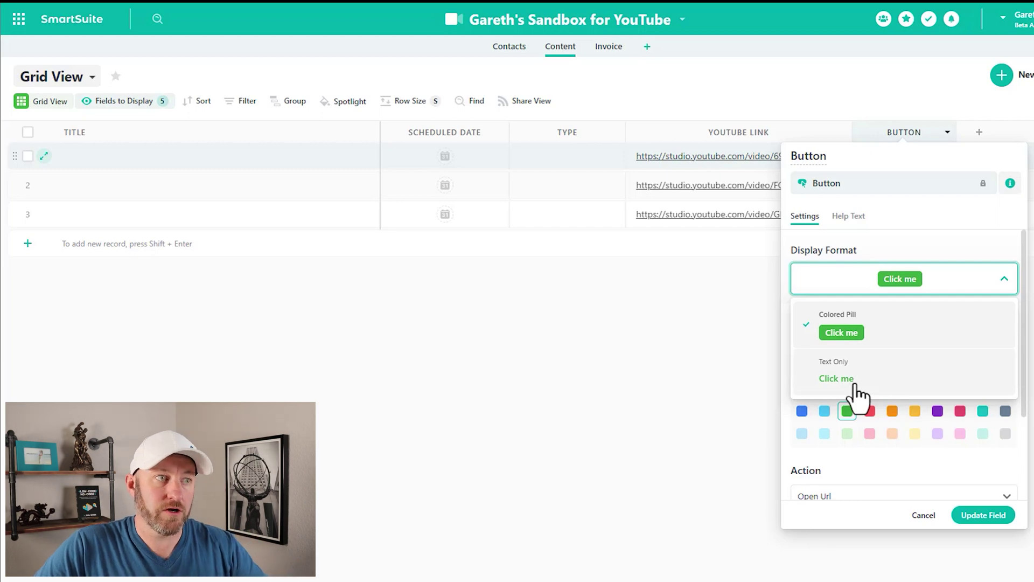
click(878, 338)
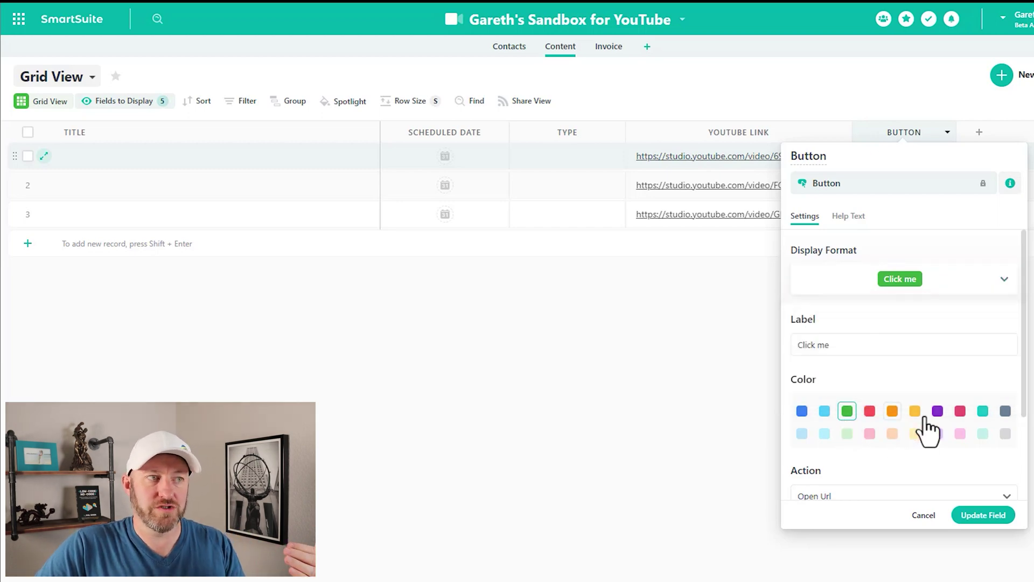
scroll(926, 419, down, 1)
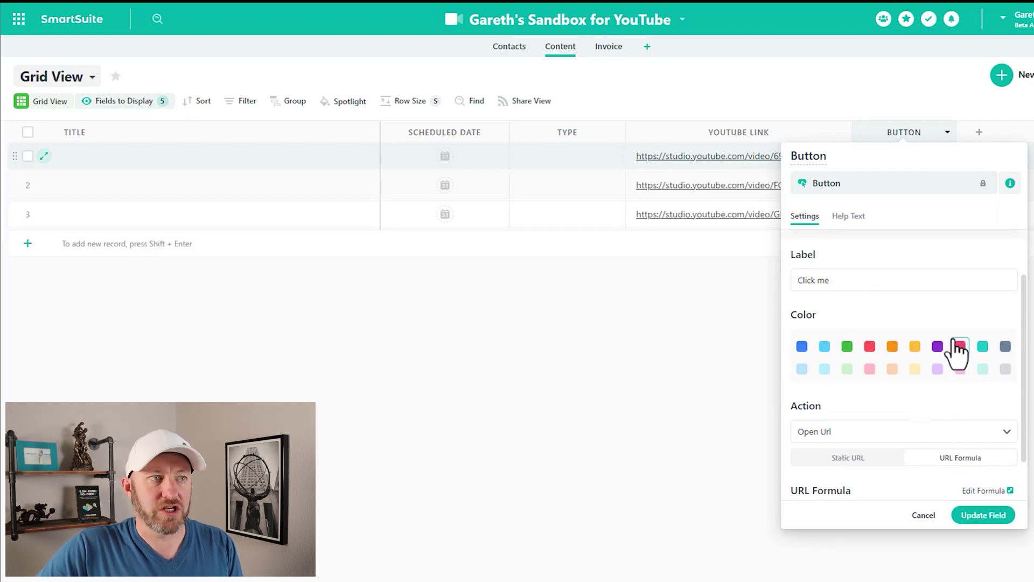
scroll(954, 339, up, 1)
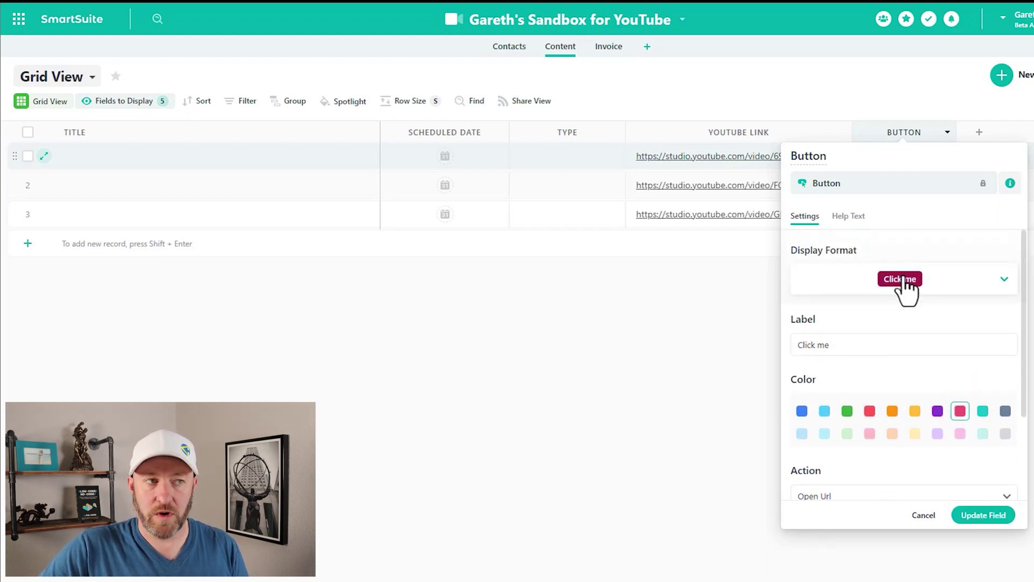
scroll(904, 282, down, 2)
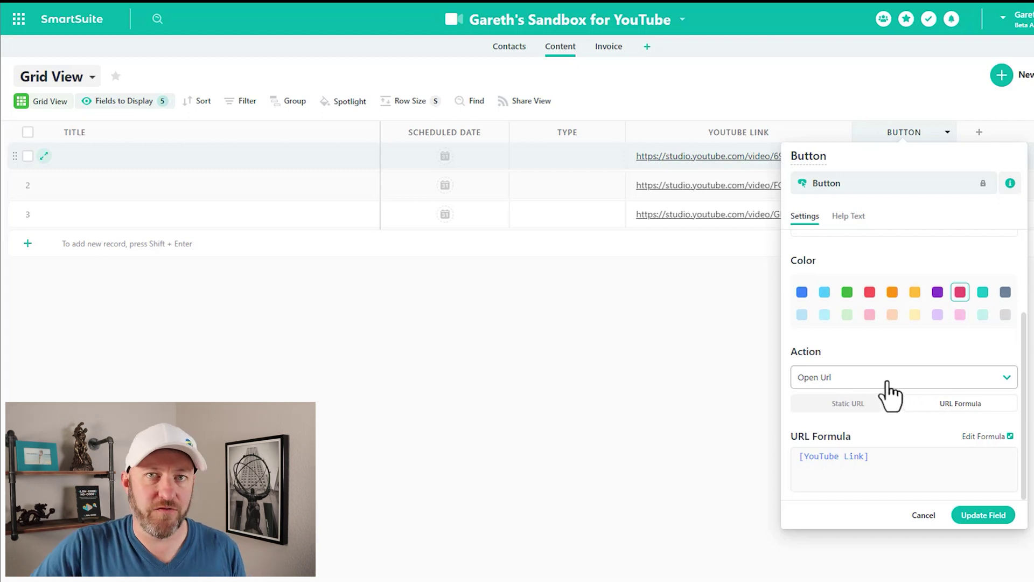
Make the button open the static URL youtube.com, save, and test row 1's button.
click(853, 411)
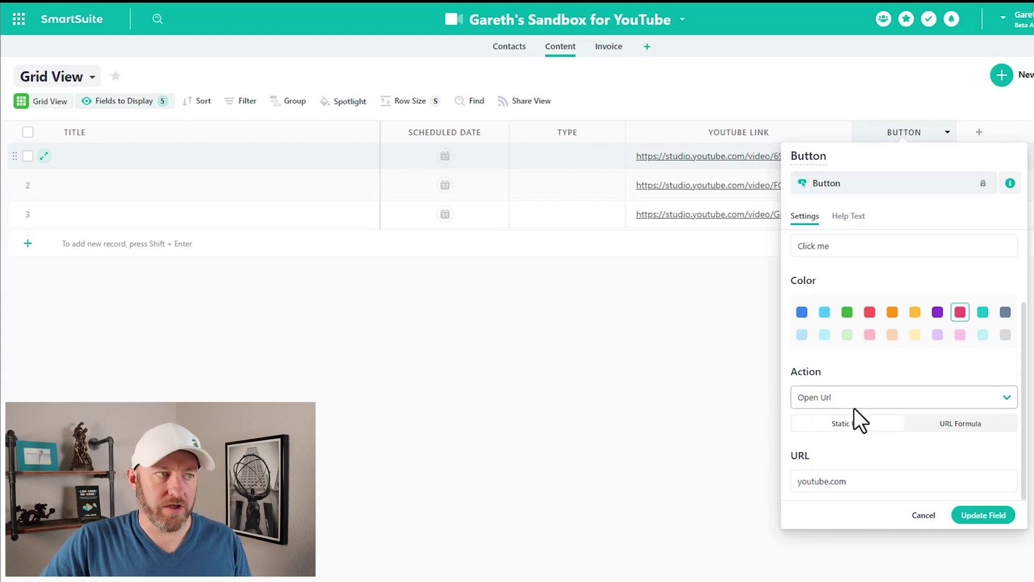
click(854, 482)
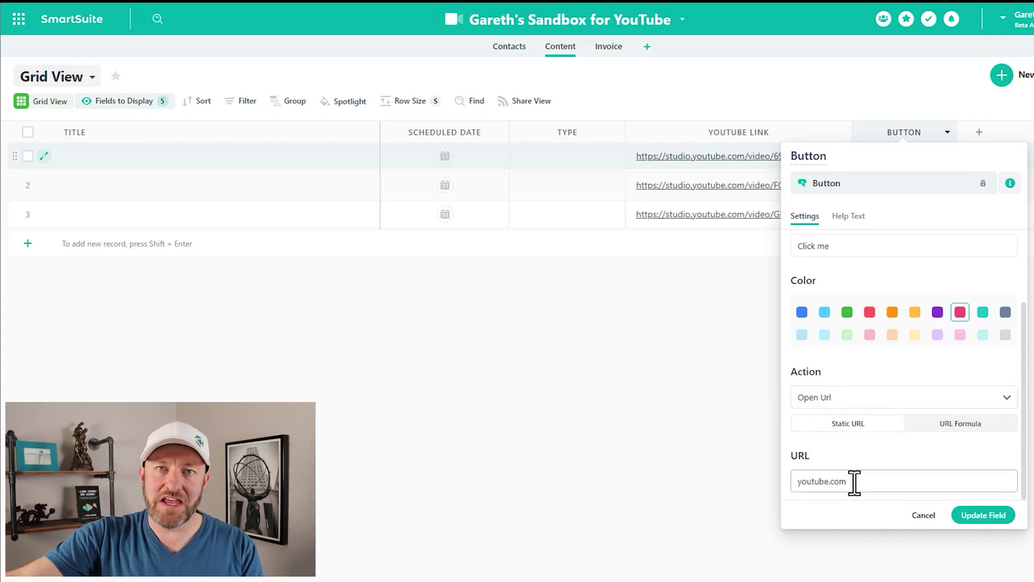
click(854, 482)
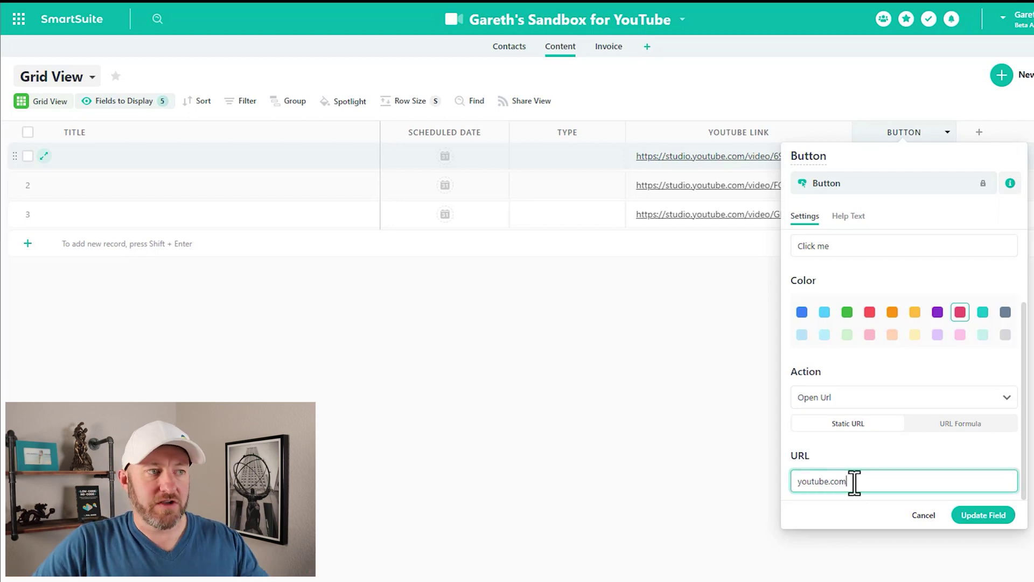
click(984, 516)
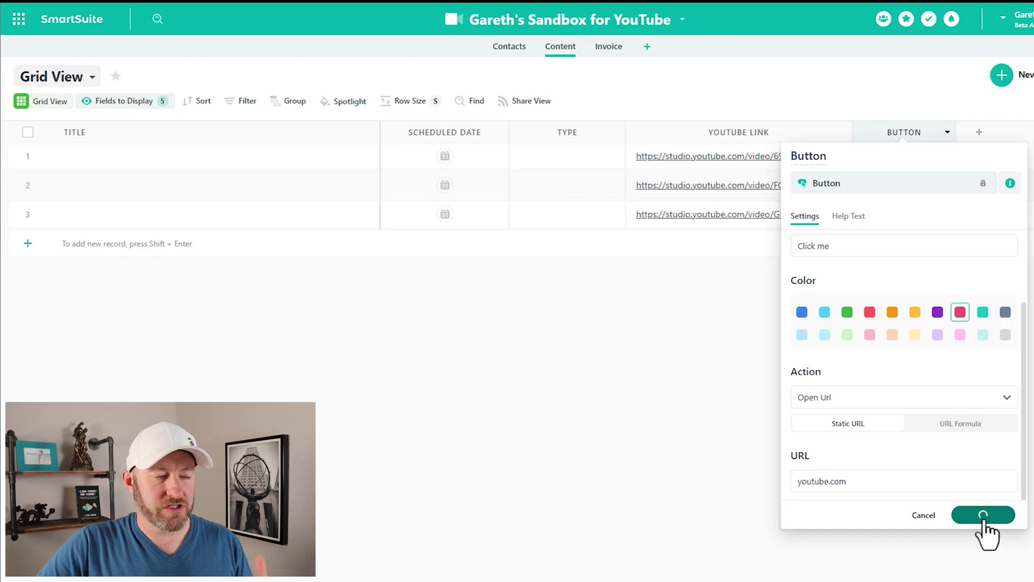
click(892, 157)
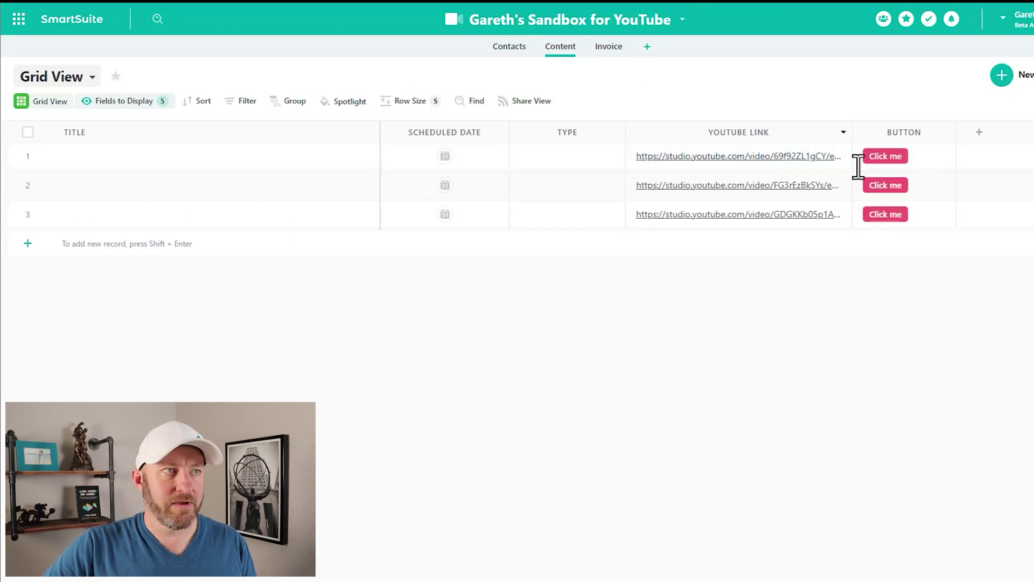
Switch the Button action to a URL Formula using each row's [YouTube Link].
click(946, 134)
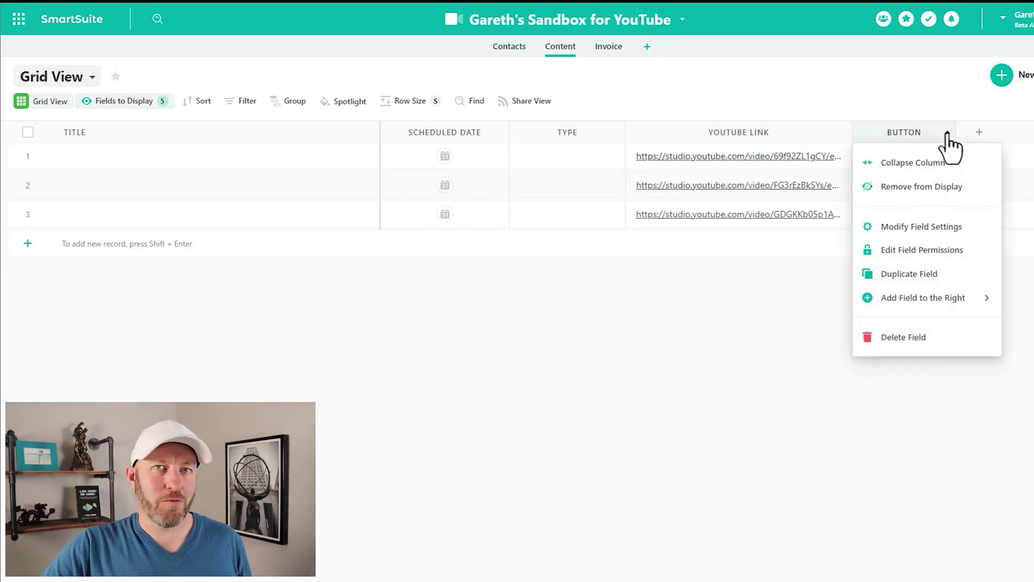
click(908, 228)
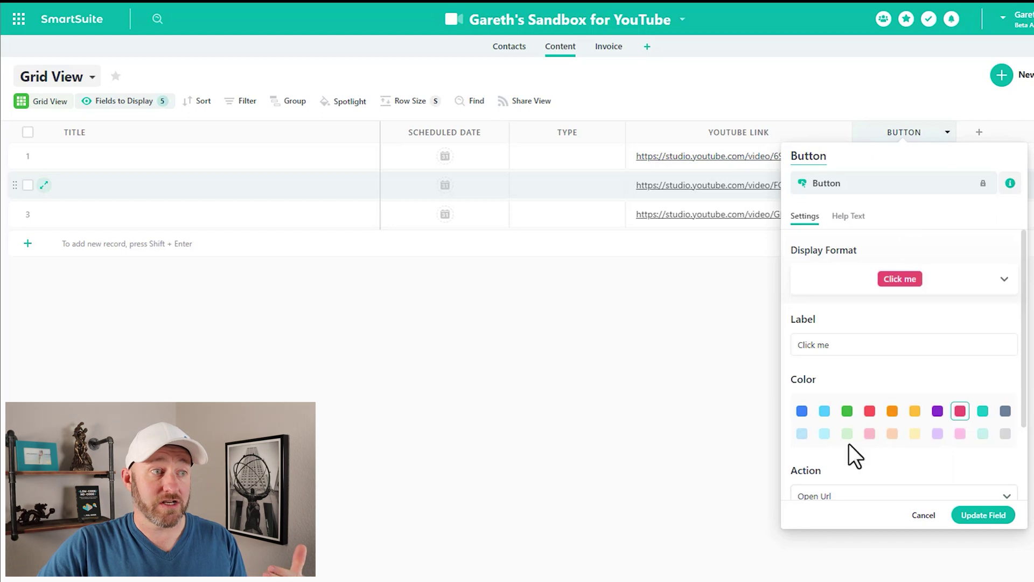
scroll(861, 440, down, 2)
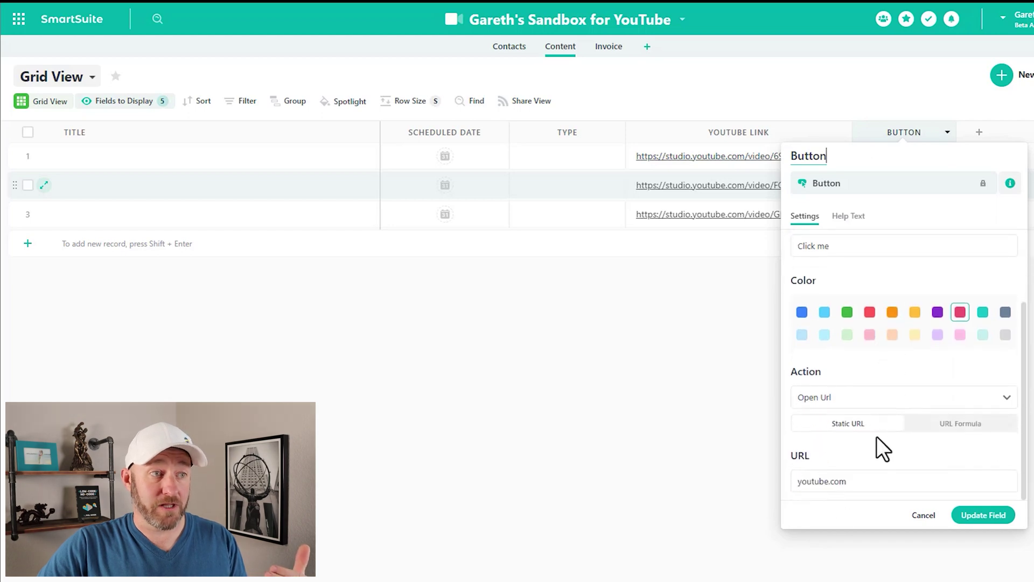
click(952, 442)
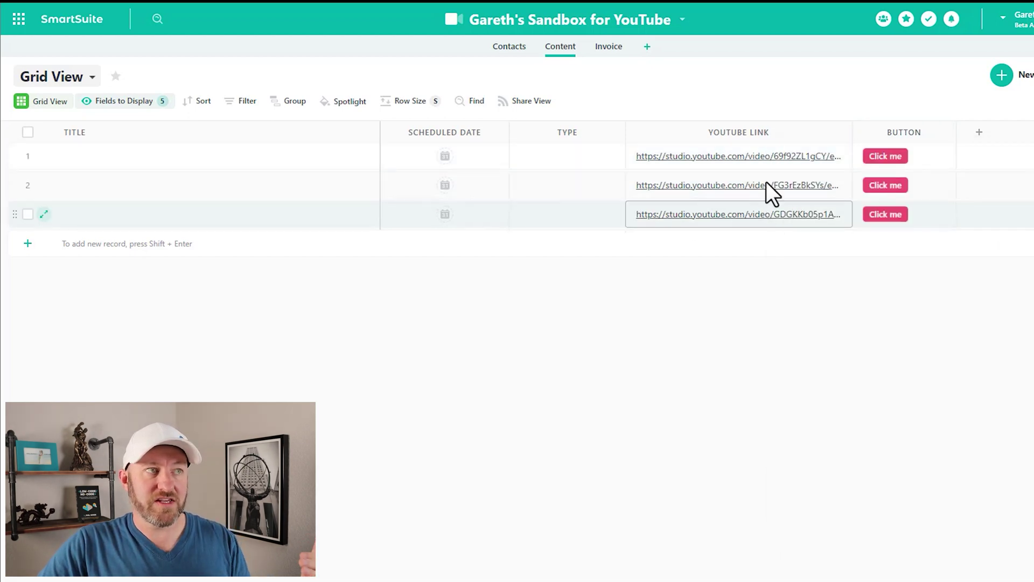
Test the Click me buttons in rows 1 and 2 against their YouTube links.
click(885, 157)
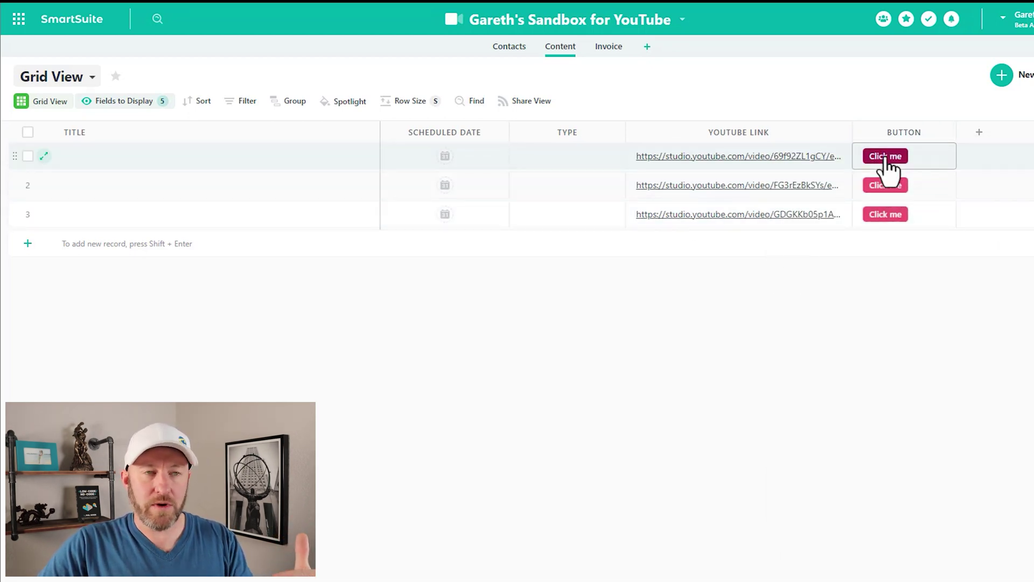
click(795, 159)
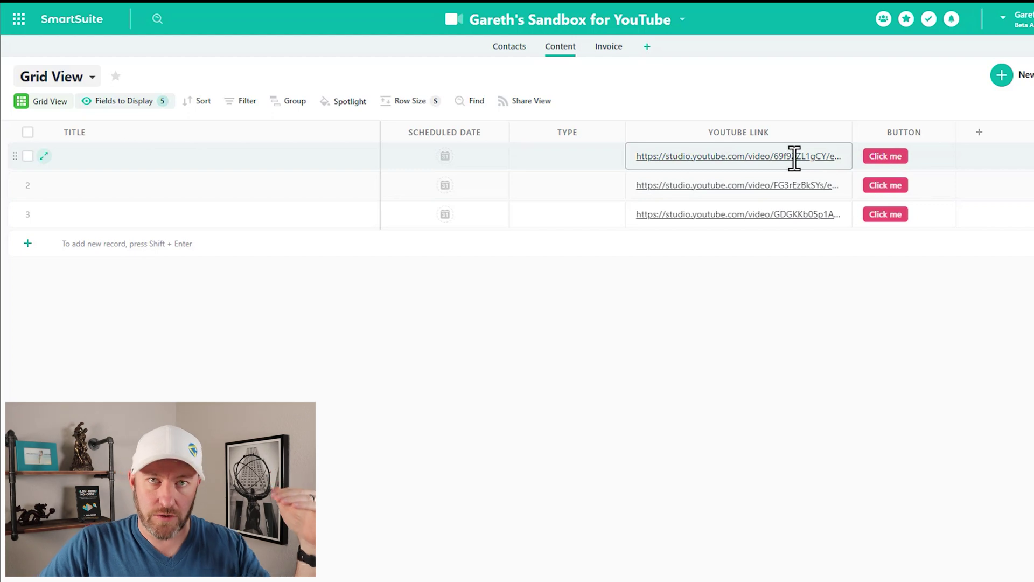
click(861, 191)
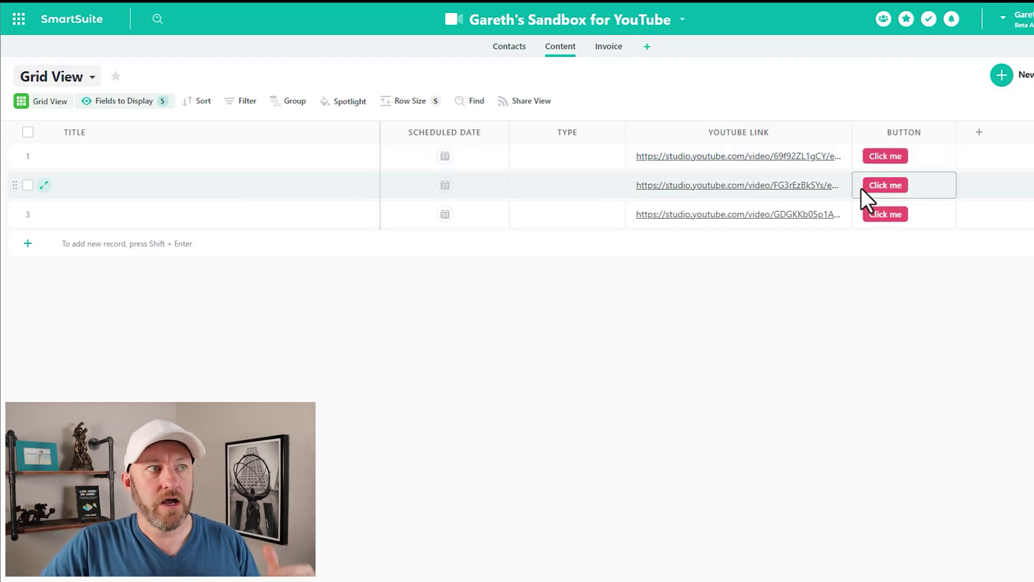
click(797, 179)
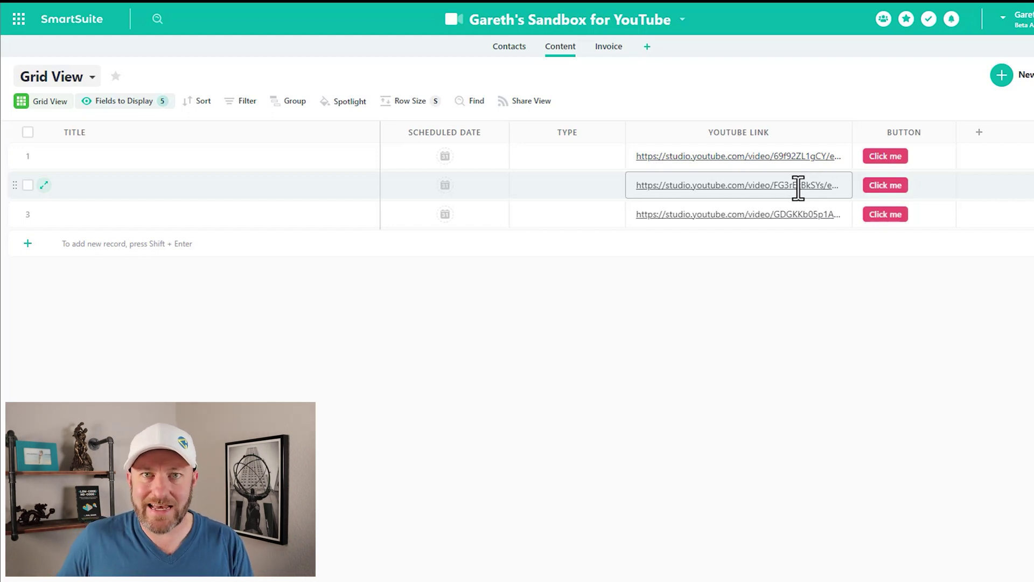
click(886, 157)
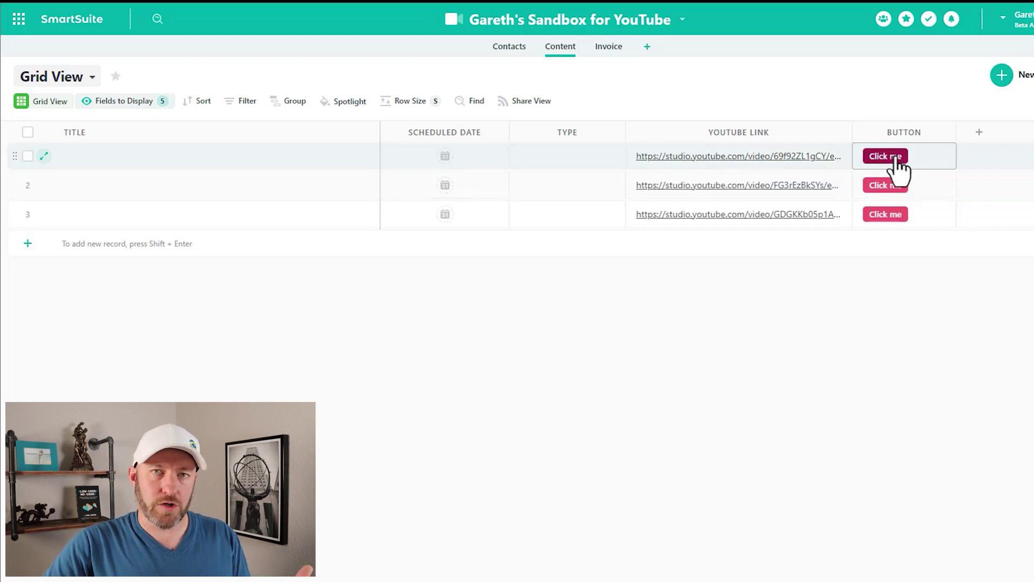
click(917, 134)
Save the Button field with its [YouTube Link] URL formula.
scroll(963, 425, down, 2)
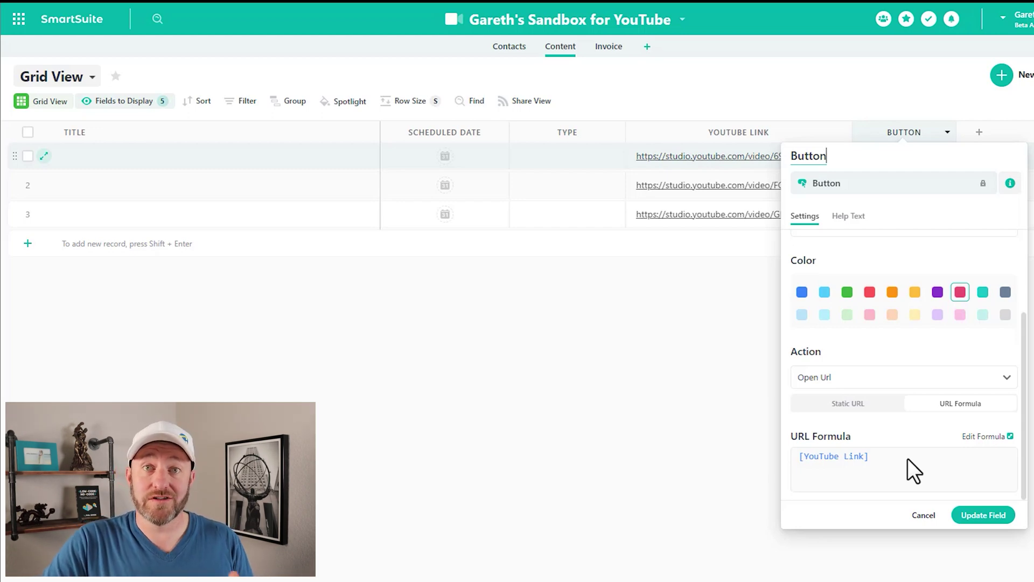
click(982, 517)
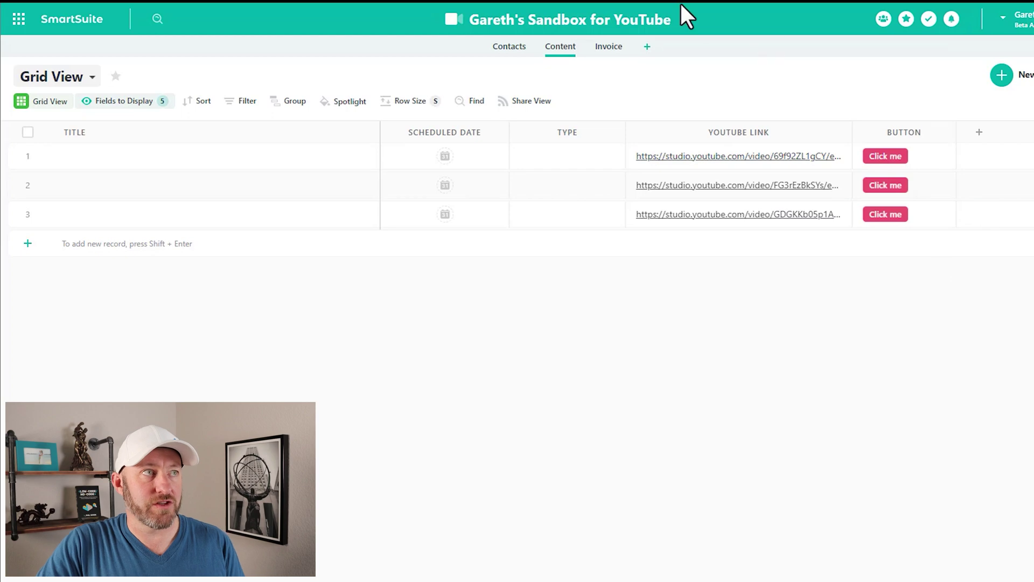
Glance at the solution and Content app menus, then select row 1's YouTube Link and Button cells.
click(682, 20)
mouse_move(530, 89)
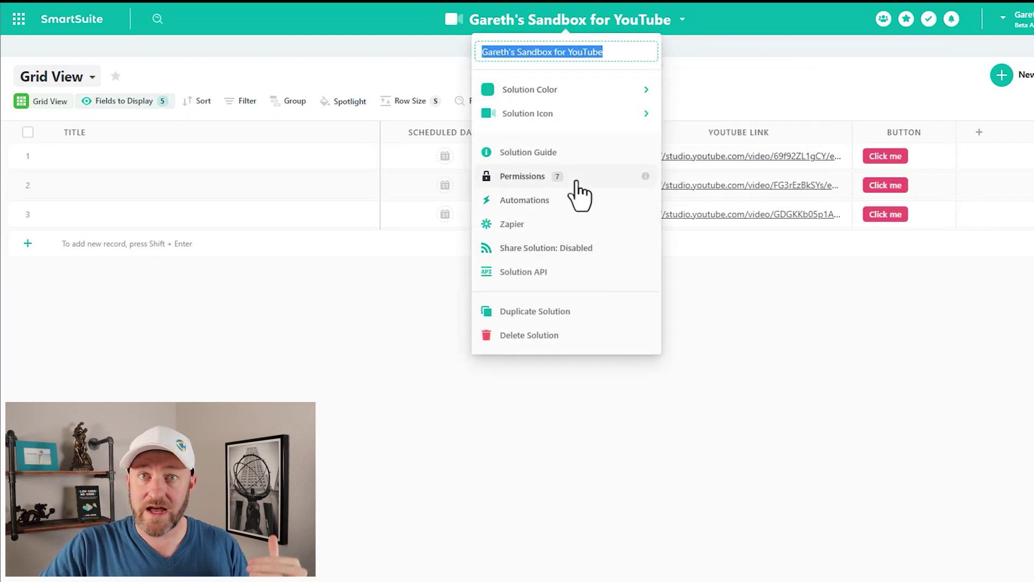
click(743, 315)
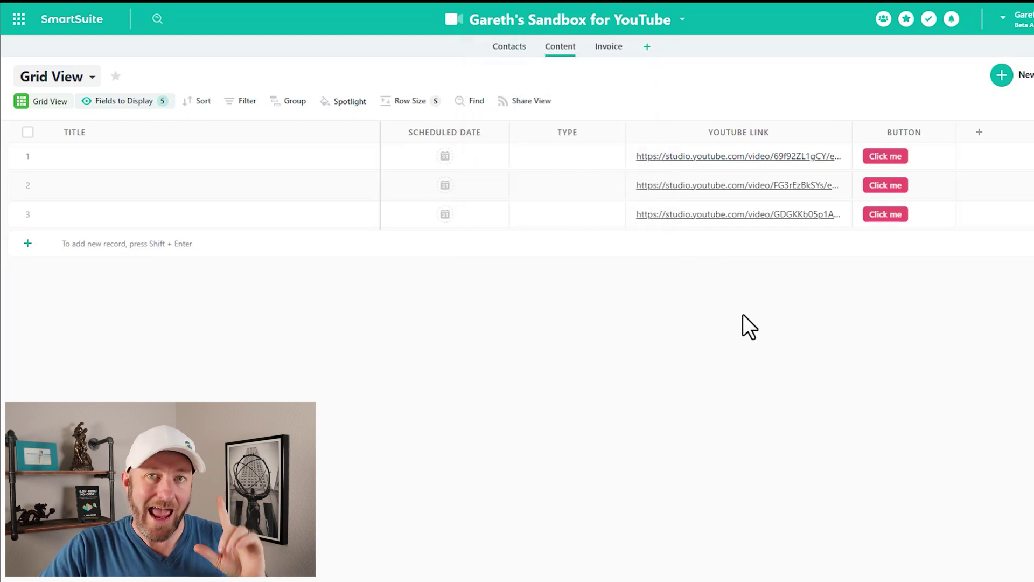
click(577, 49)
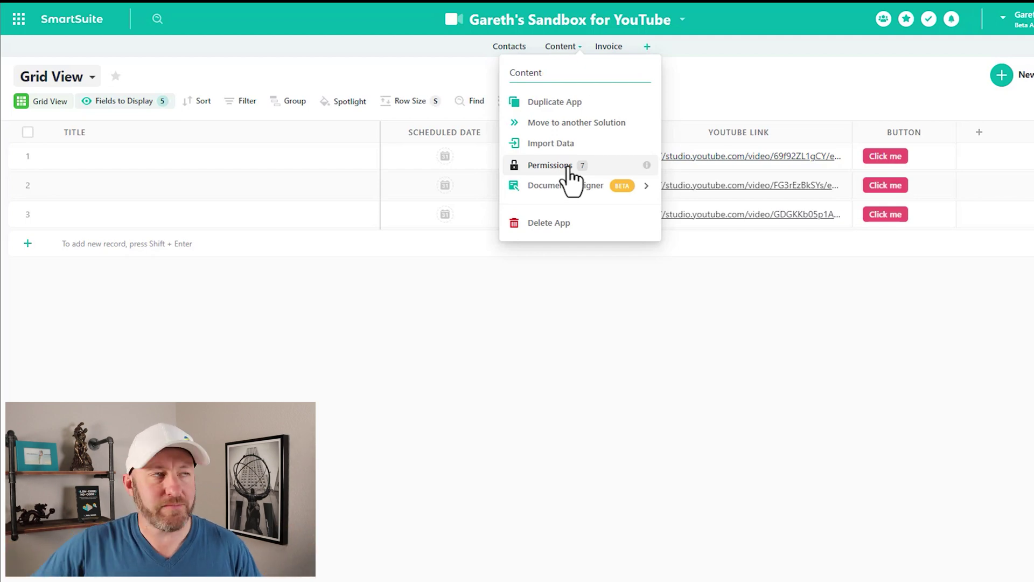
click(708, 113)
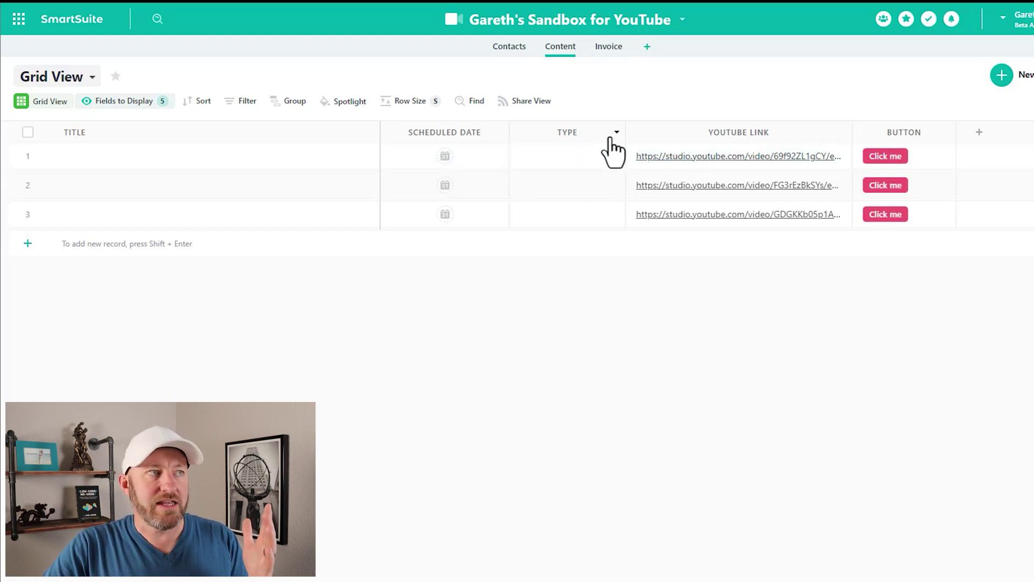
mouse_move(567, 131)
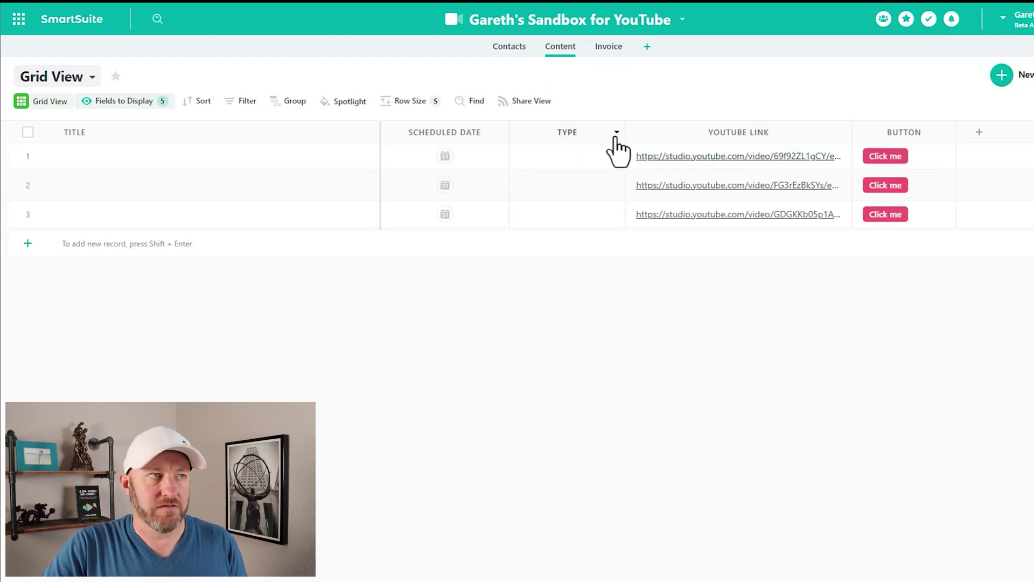
click(781, 165)
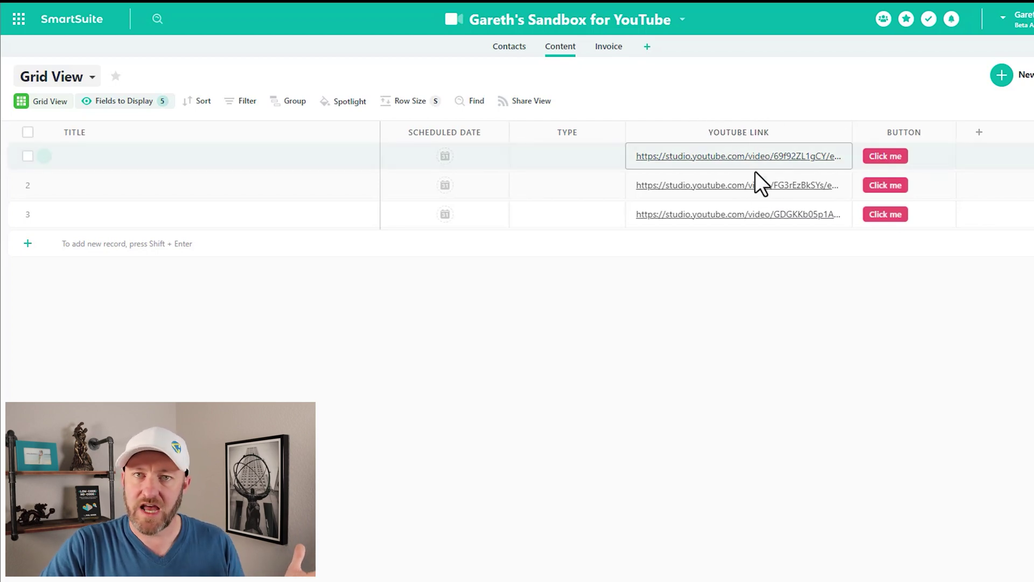
click(857, 148)
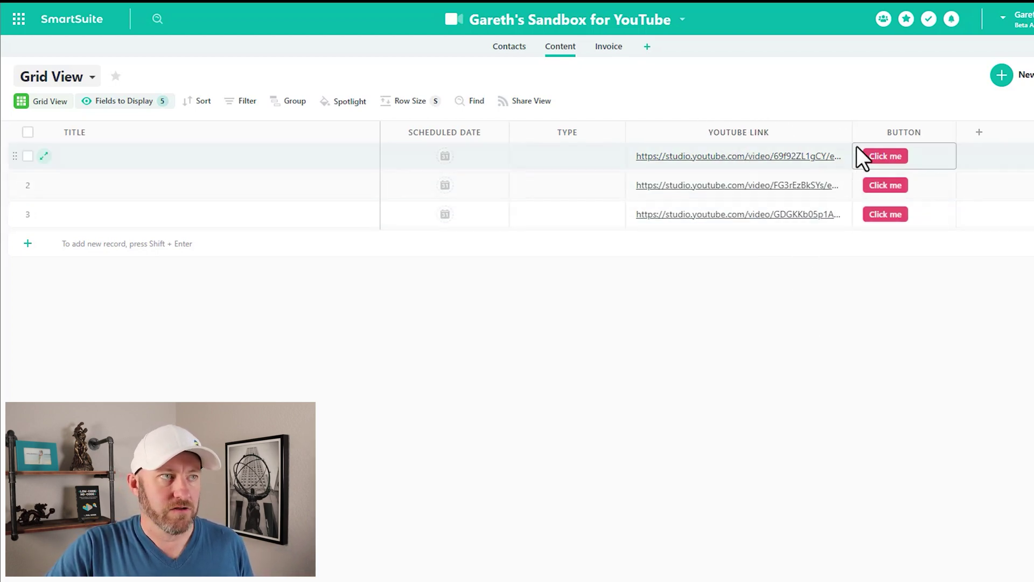
Review the YouTube Link field's view and edit permission options.
click(840, 135)
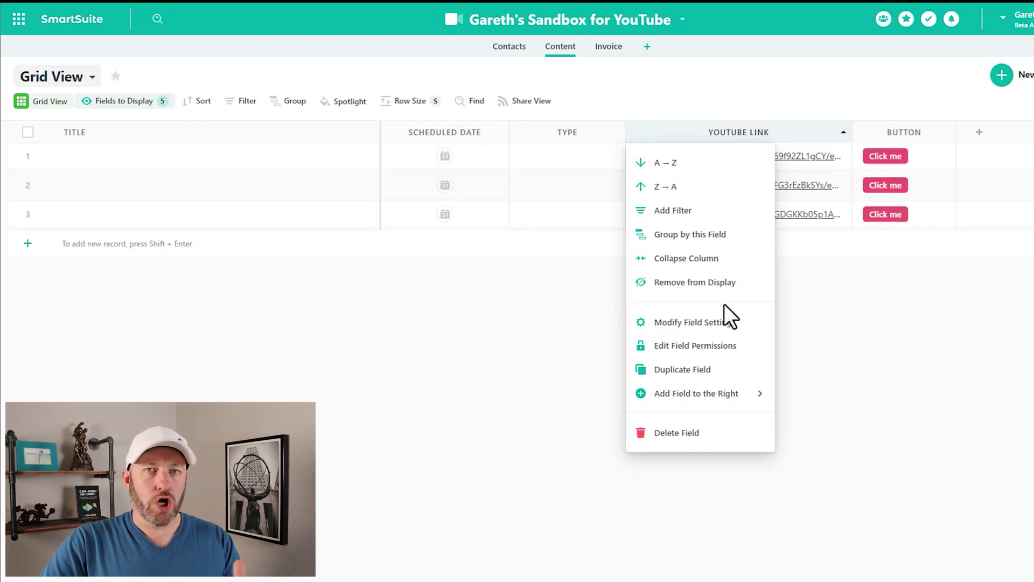
click(720, 355)
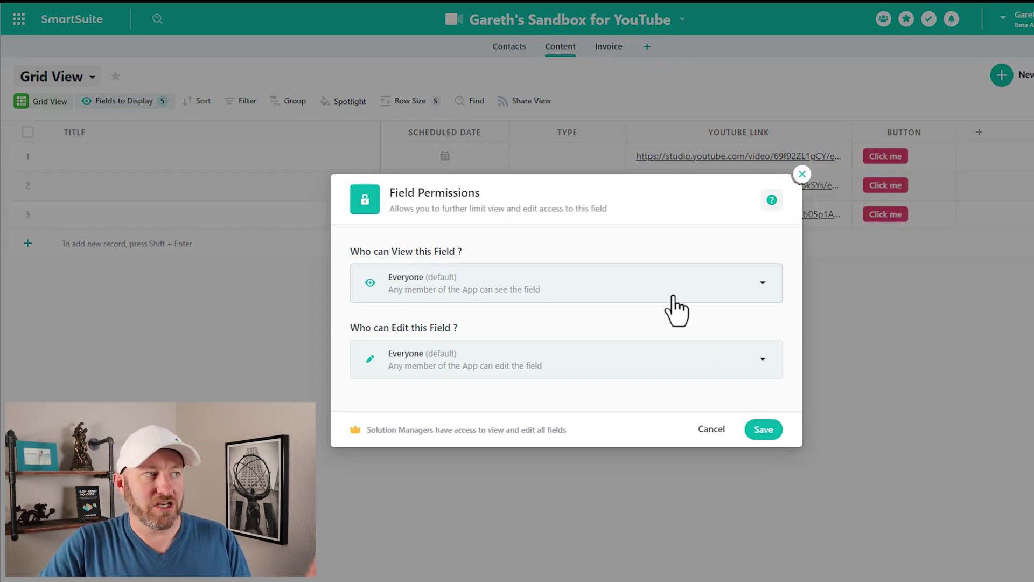
click(589, 297)
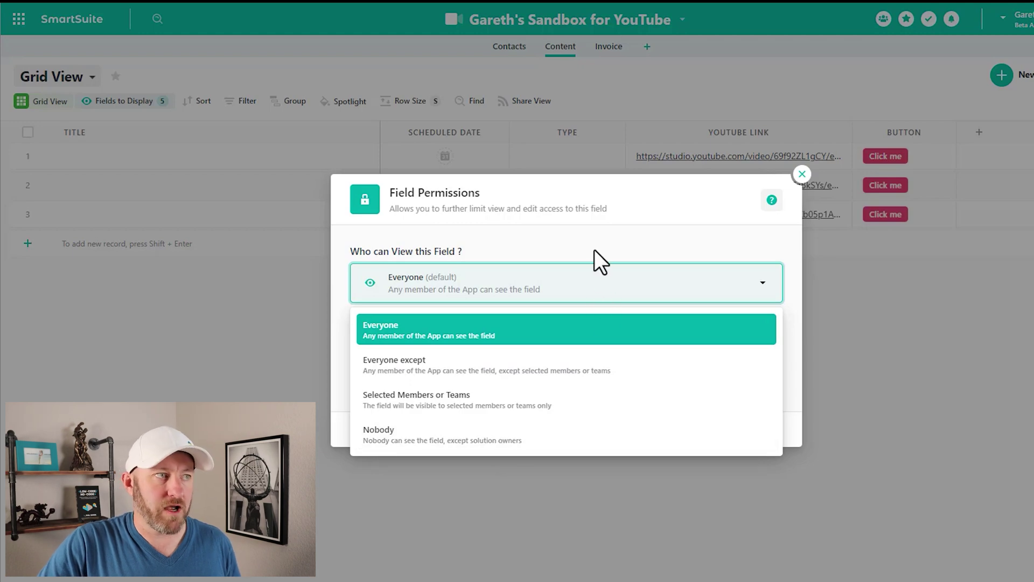
click(597, 282)
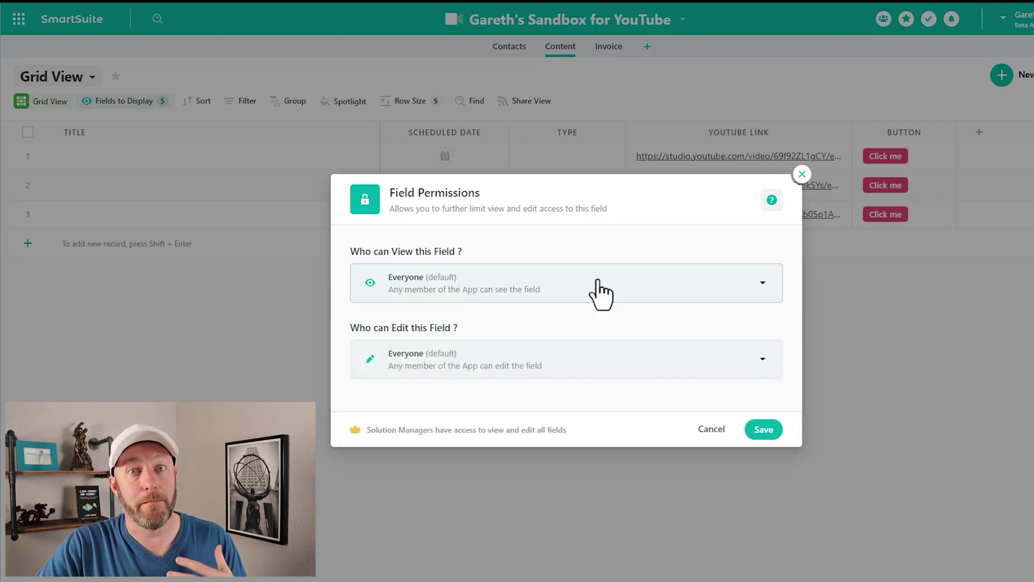
click(581, 377)
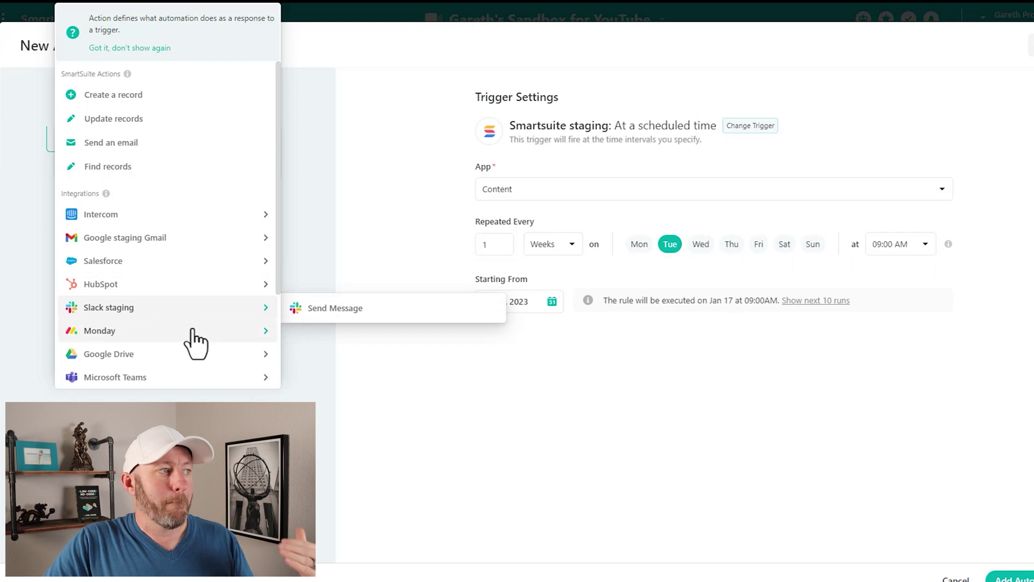
scroll(195, 342, down, 1)
scroll(177, 306, down, 1)
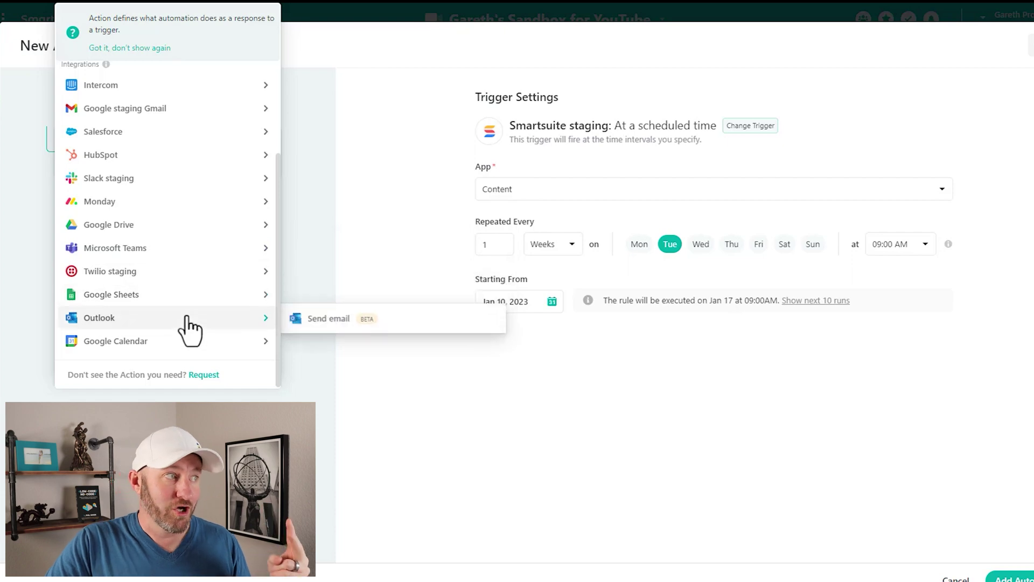
scroll(203, 349, up, 1)
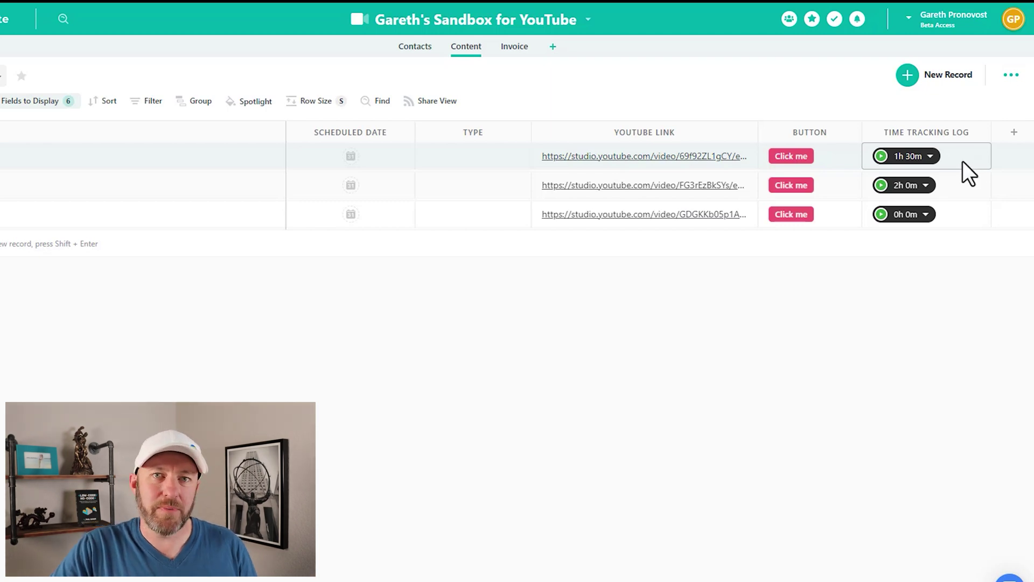
Open row 1's 1h 30m time log, expand Gareth Pronovost's entries, and inspect an entry's menu.
click(929, 157)
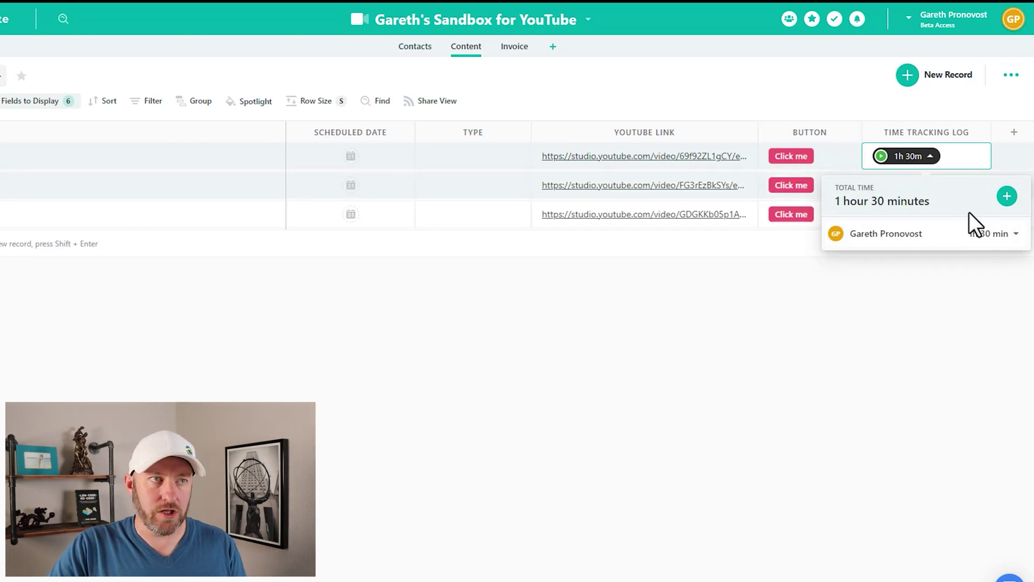
click(977, 235)
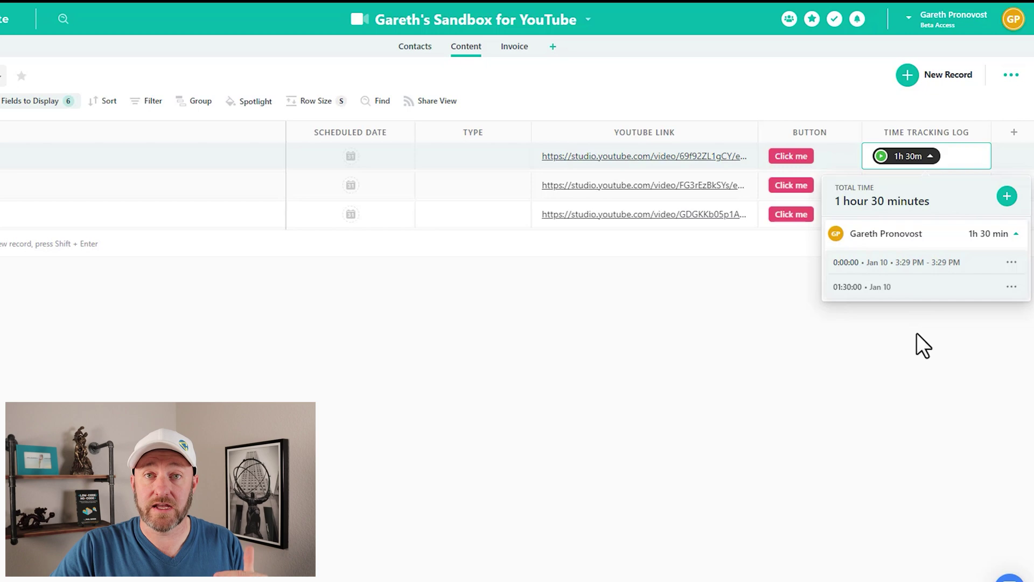
click(1011, 262)
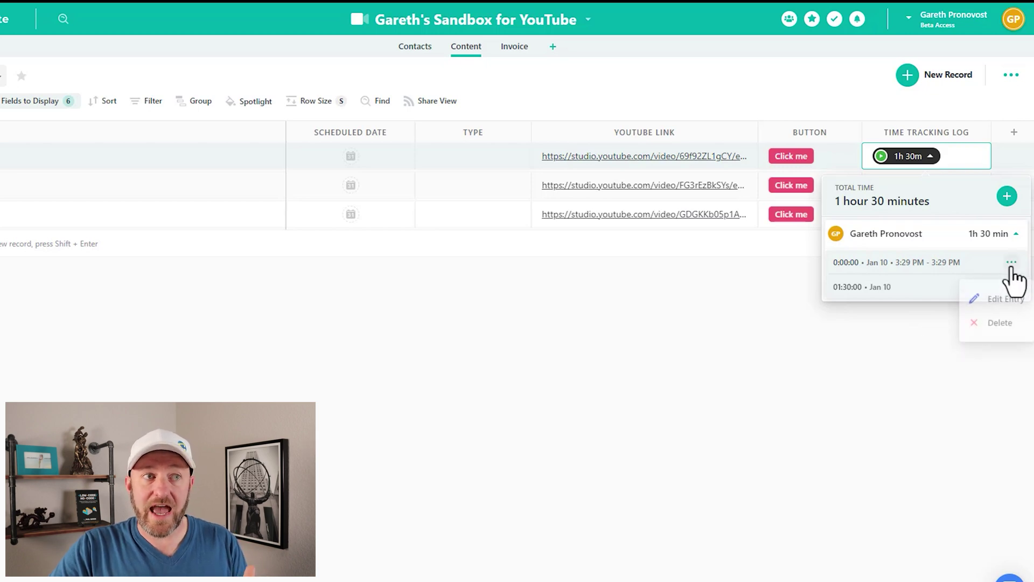
click(906, 357)
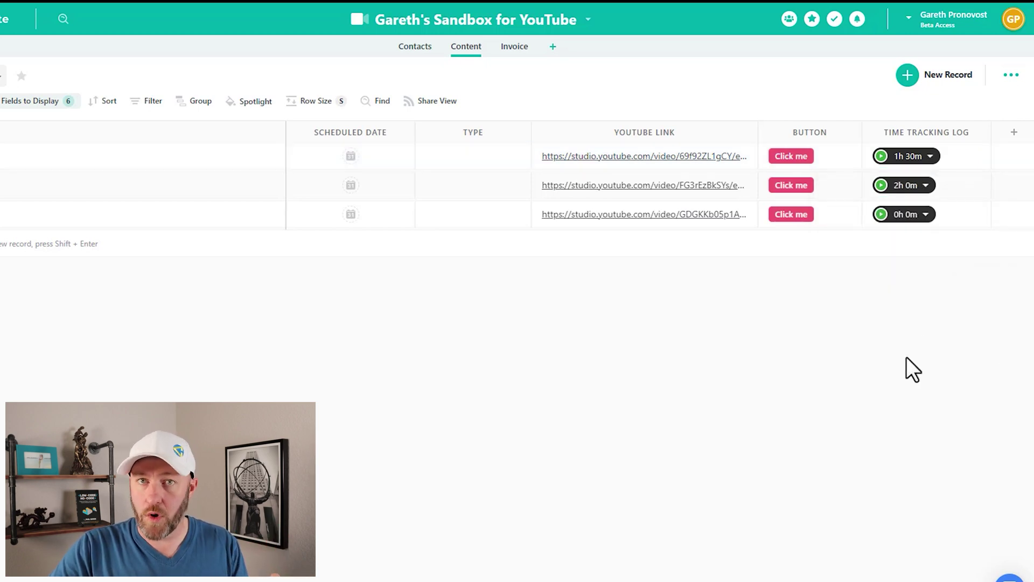
click(928, 160)
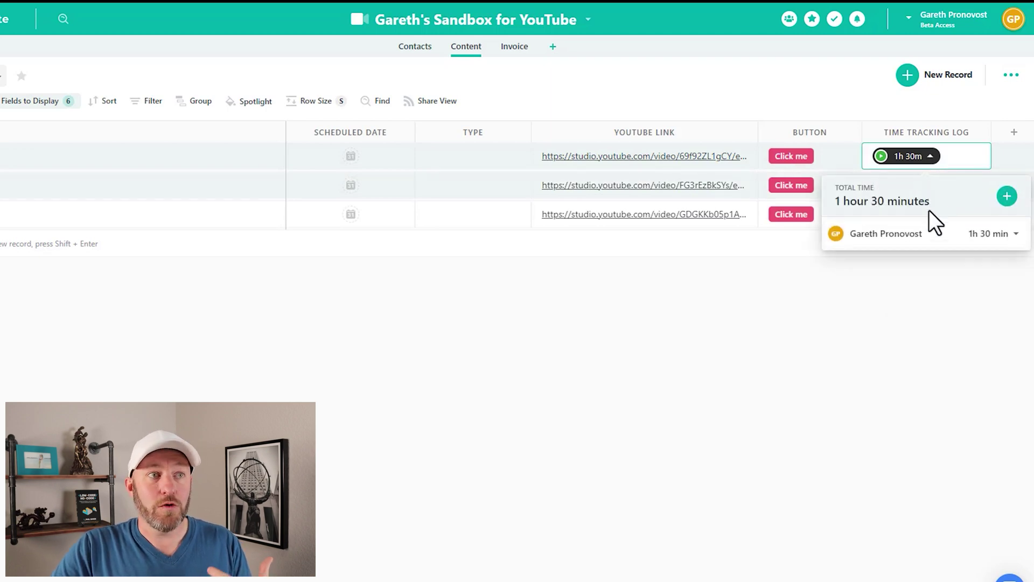
Log a nine-second Timer entry on row 1's time tracking and expand the entries.
click(1007, 197)
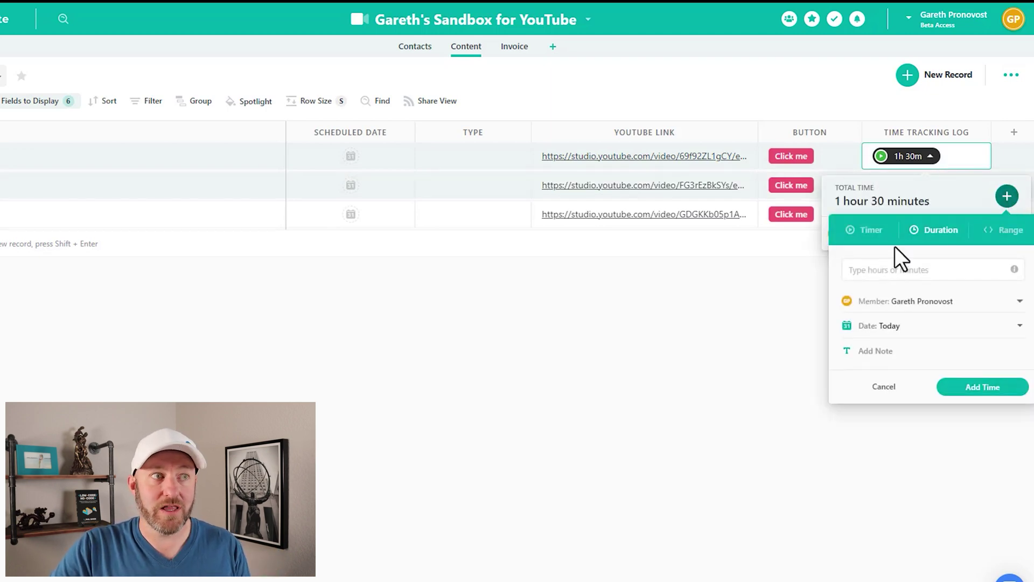
click(867, 231)
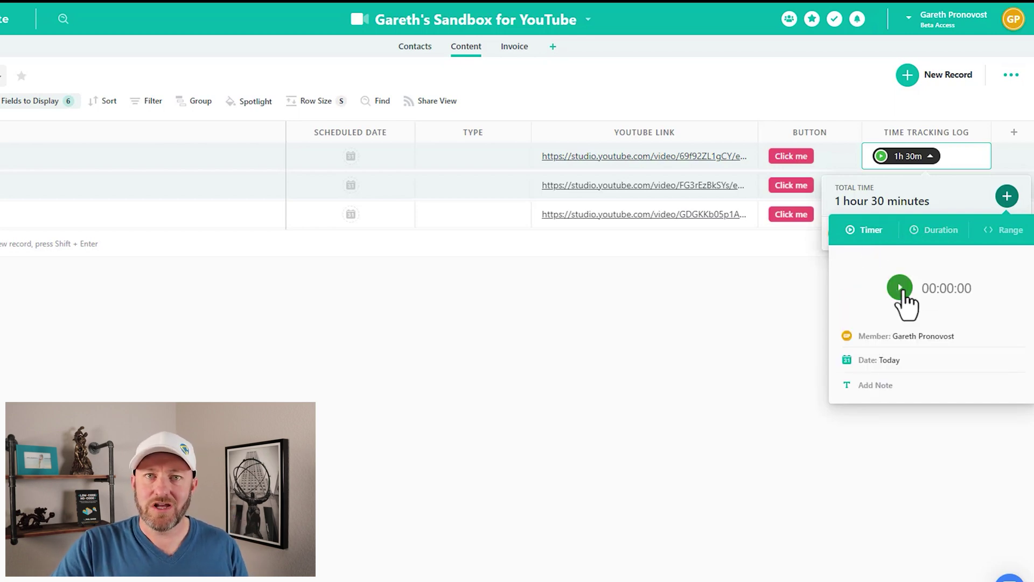
click(899, 288)
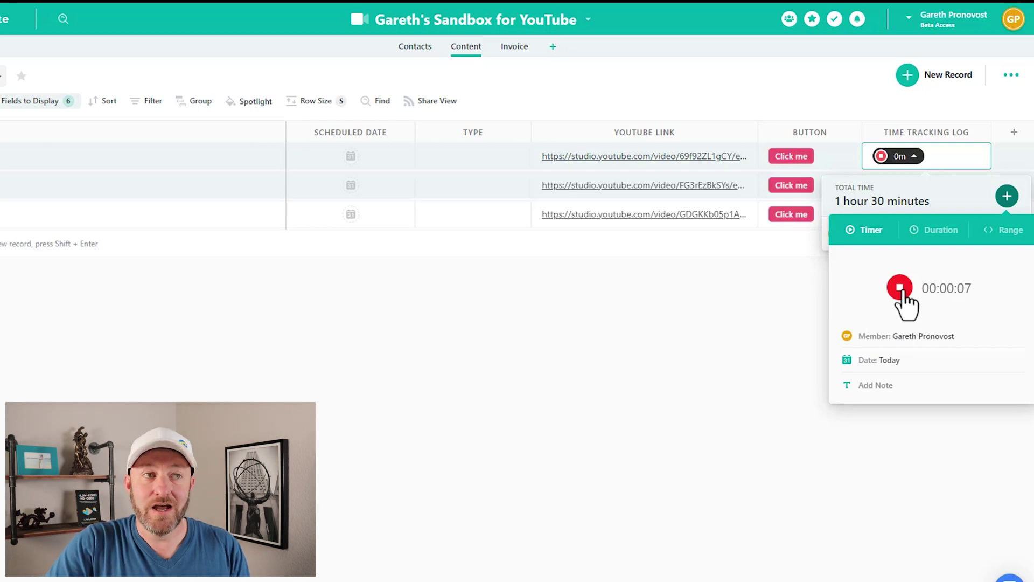
click(900, 288)
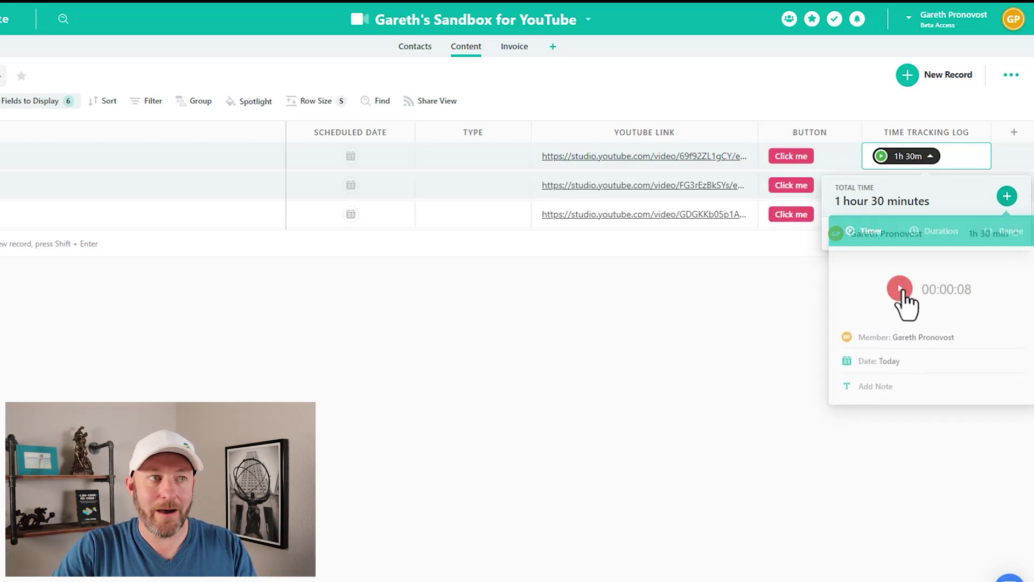
click(990, 236)
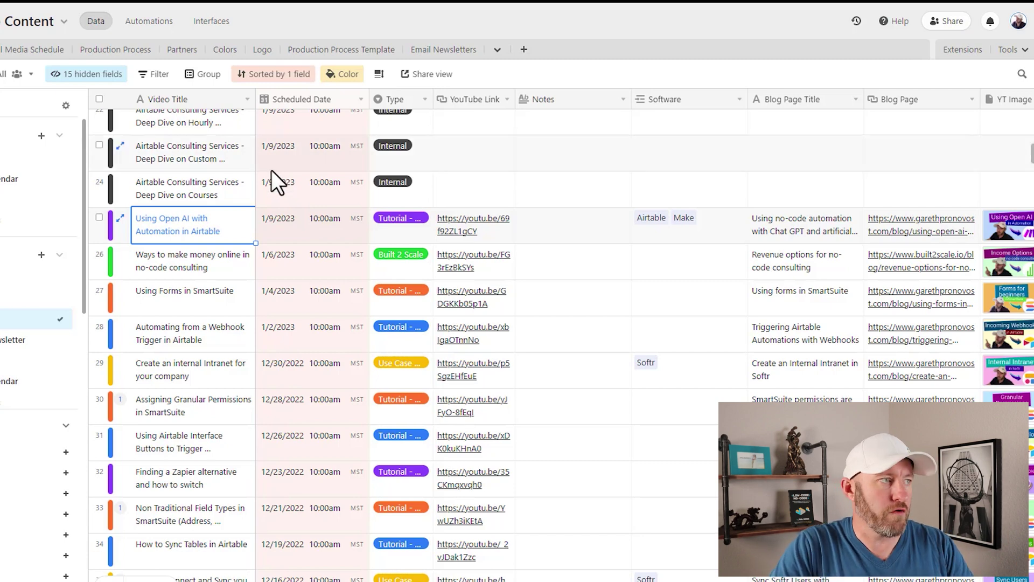
Copy the Video Title, Scheduled Date and Type cells of Airtable rows 25–27.
click(302, 308)
shift+click(202, 235)
shift+click(393, 303)
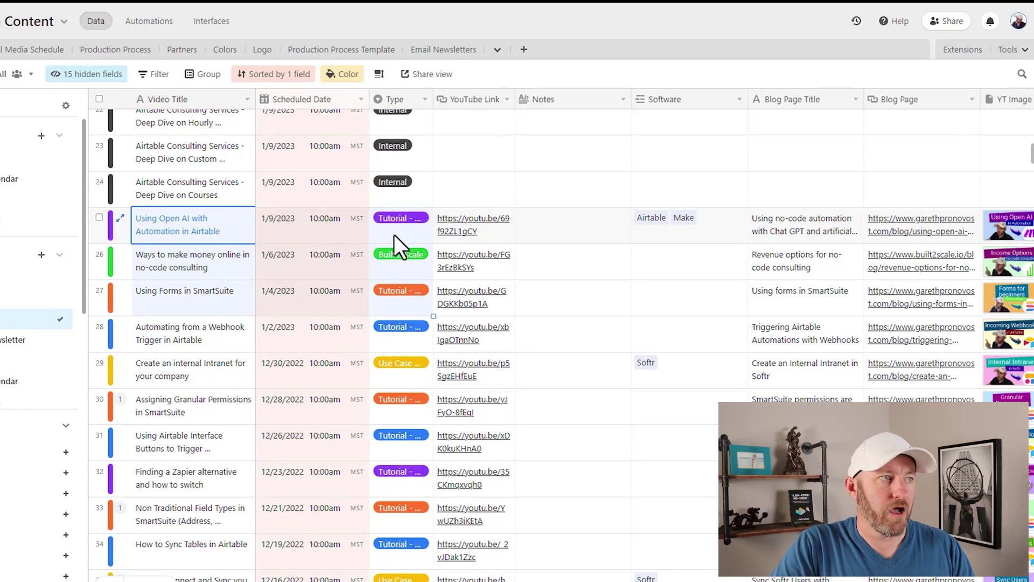
key(ctrl+c)
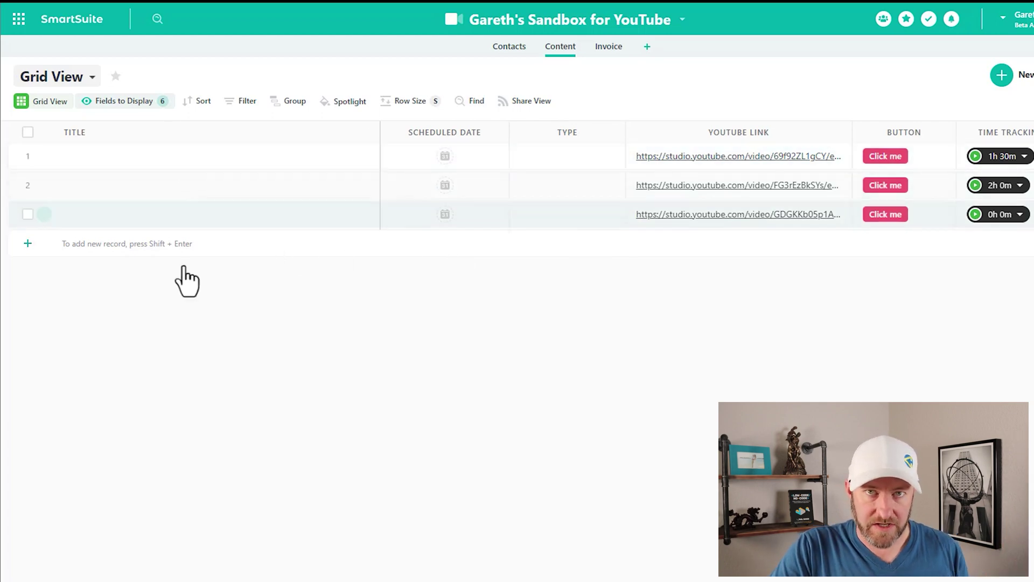
mouse_move(562, 132)
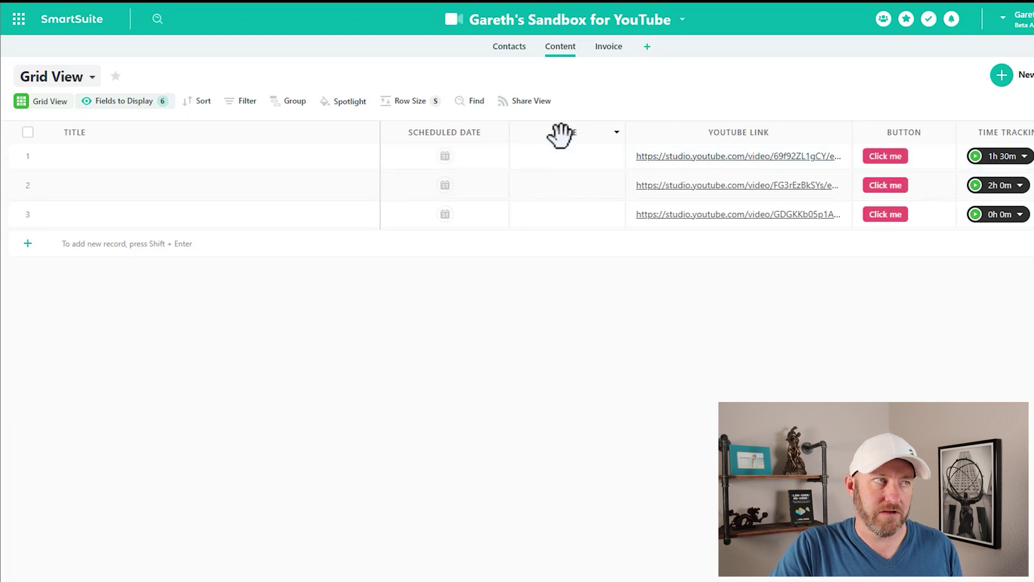
Paste the copied titles and dates into the Content table from row 1, then open Type's settings.
click(265, 163)
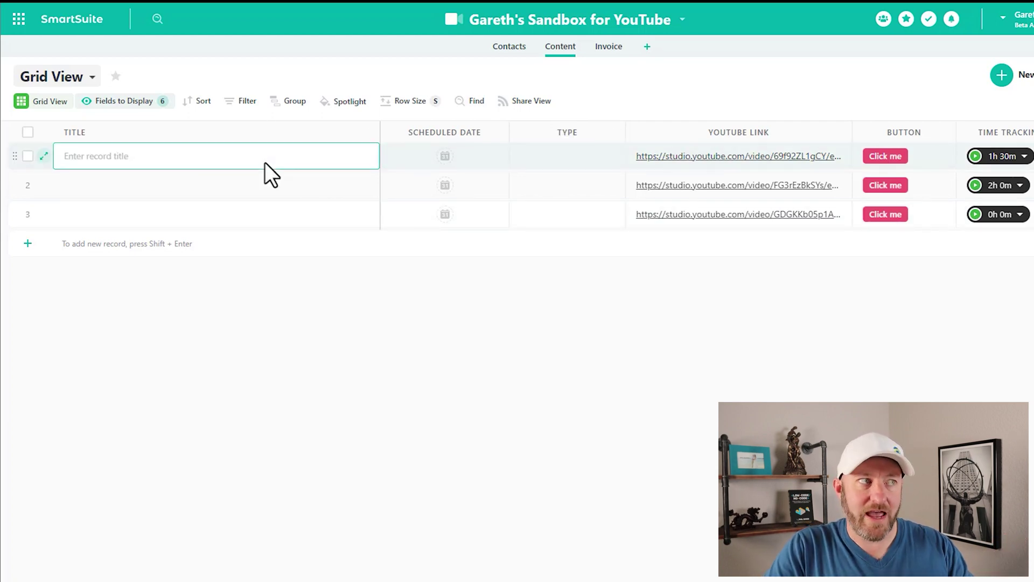
key(ctrl+v)
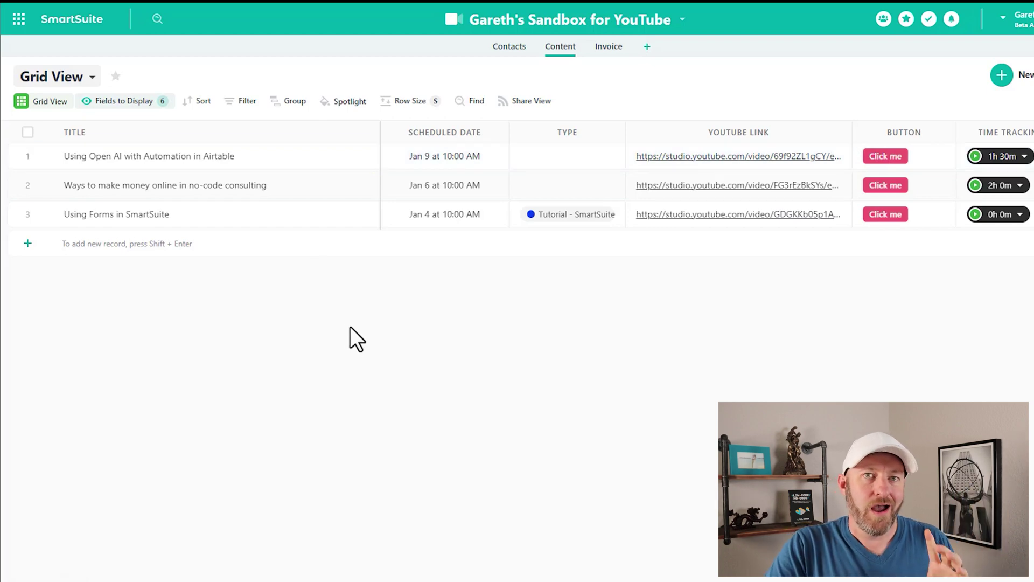
click(551, 157)
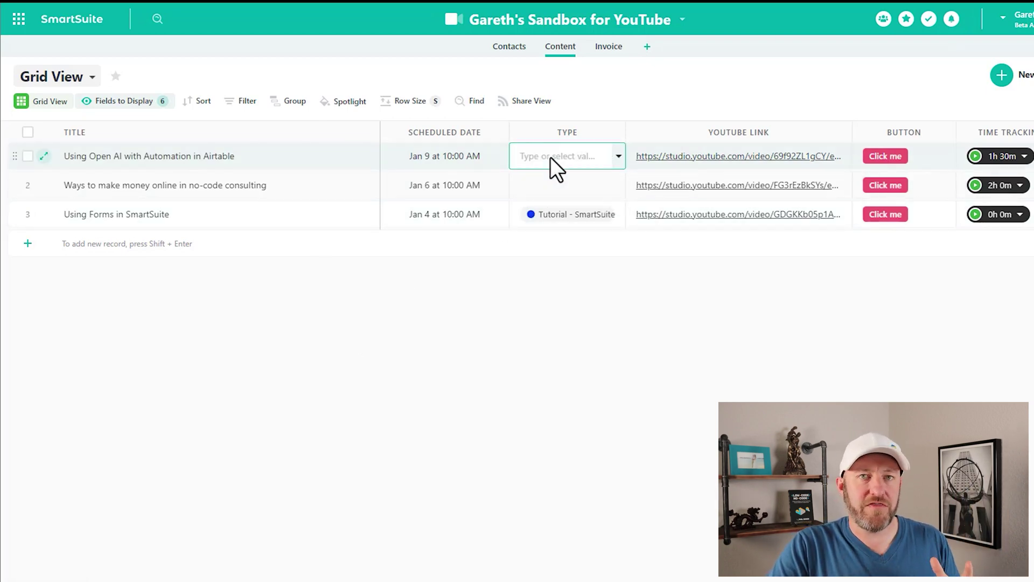
click(567, 133)
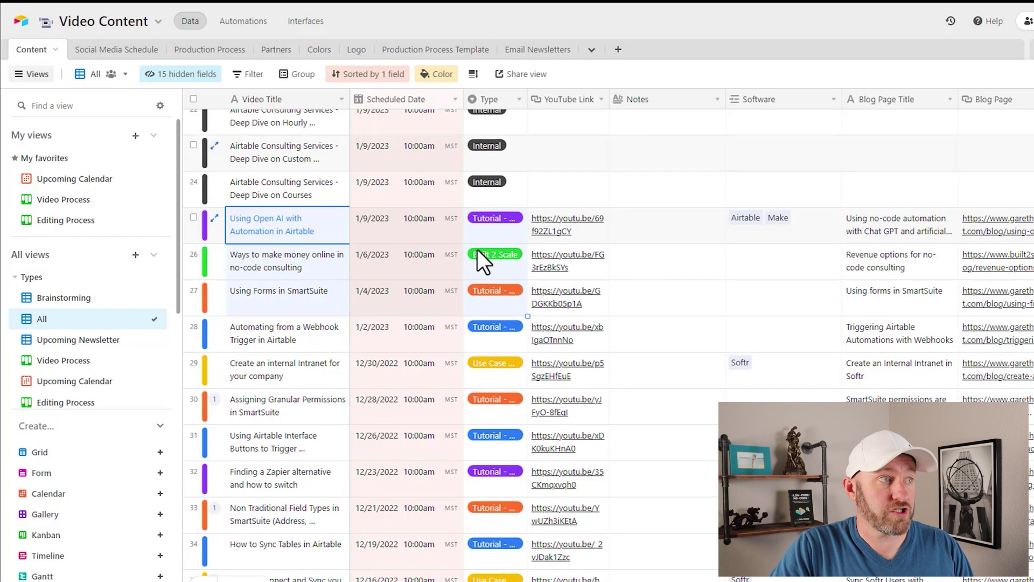
Add Built 2 Scale, copied from Airtable, as a new Type choice.
click(482, 262)
key(ctrl+c)
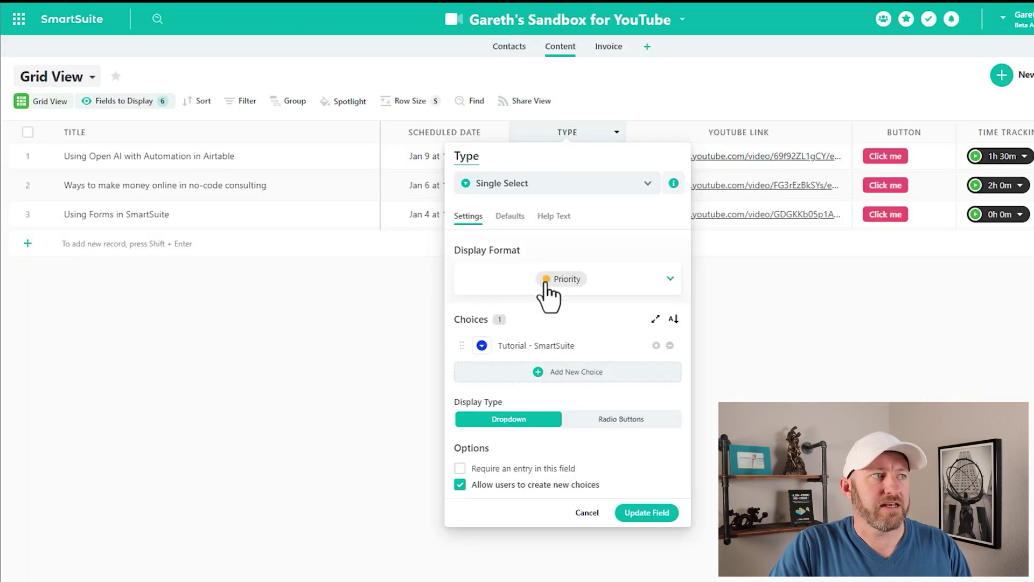
click(539, 371)
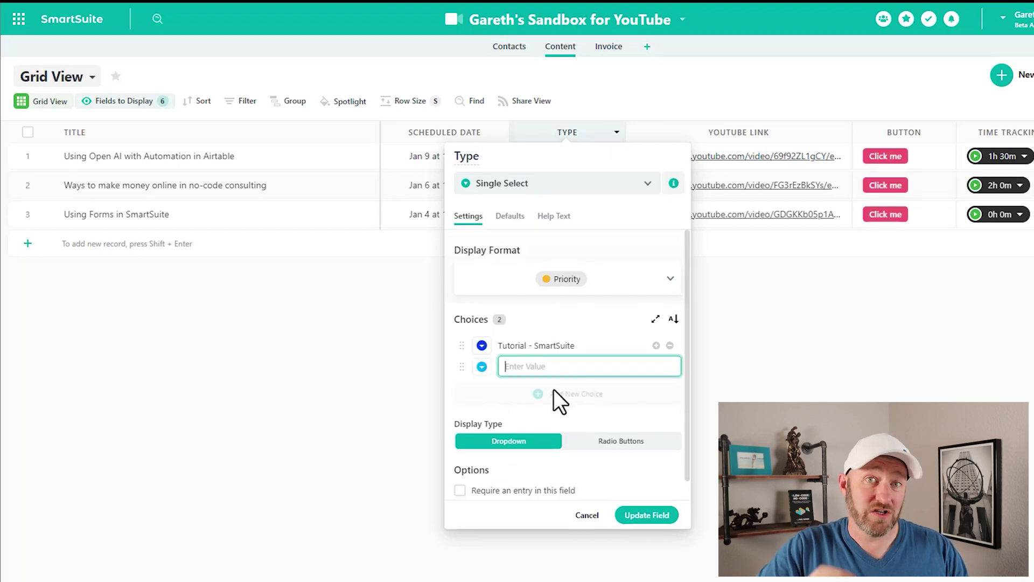
key(ctrl+v)
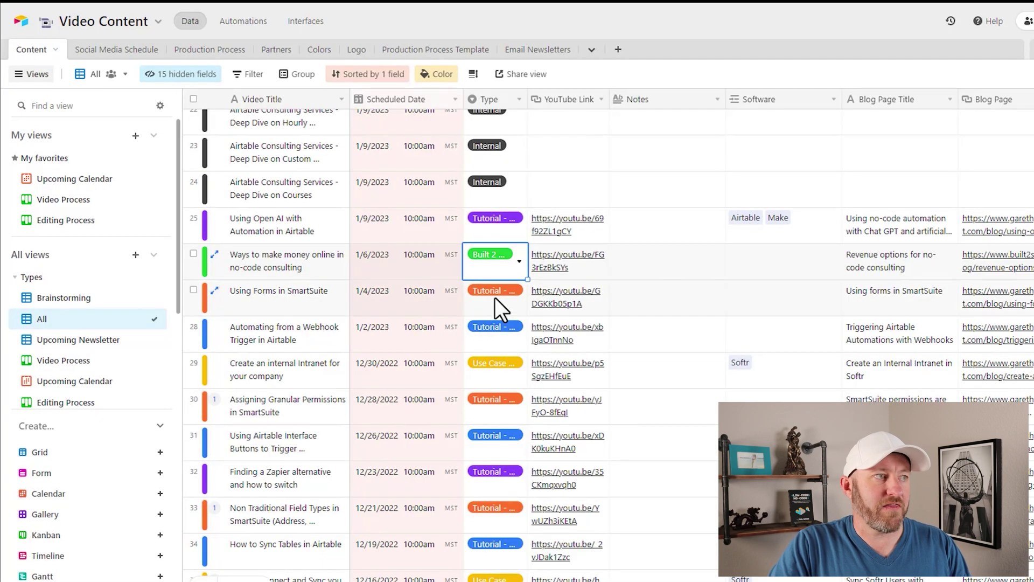
Add Tutorial - Make as a third Type choice and save the field.
click(495, 296)
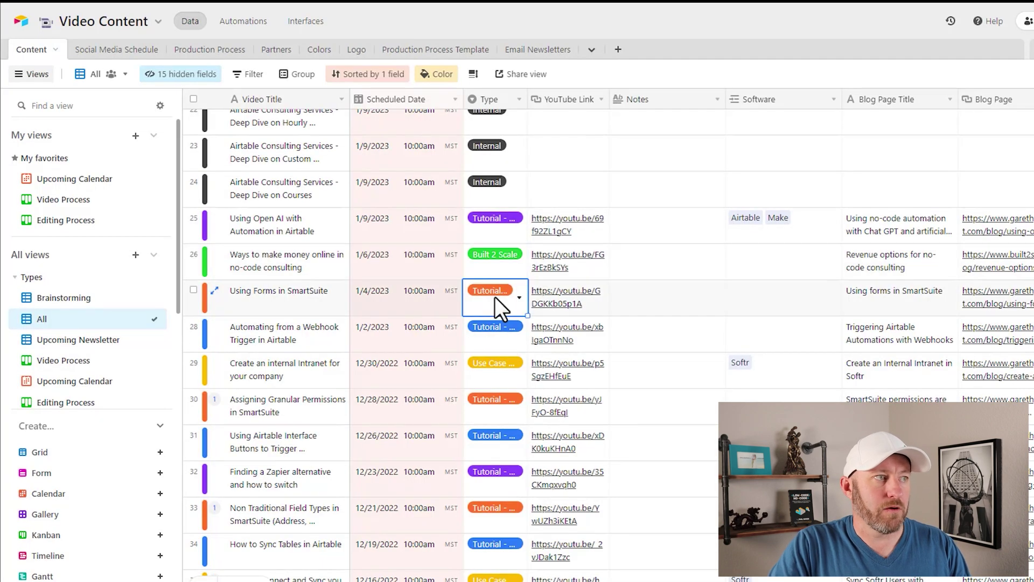
click(497, 232)
key(ctrl+c)
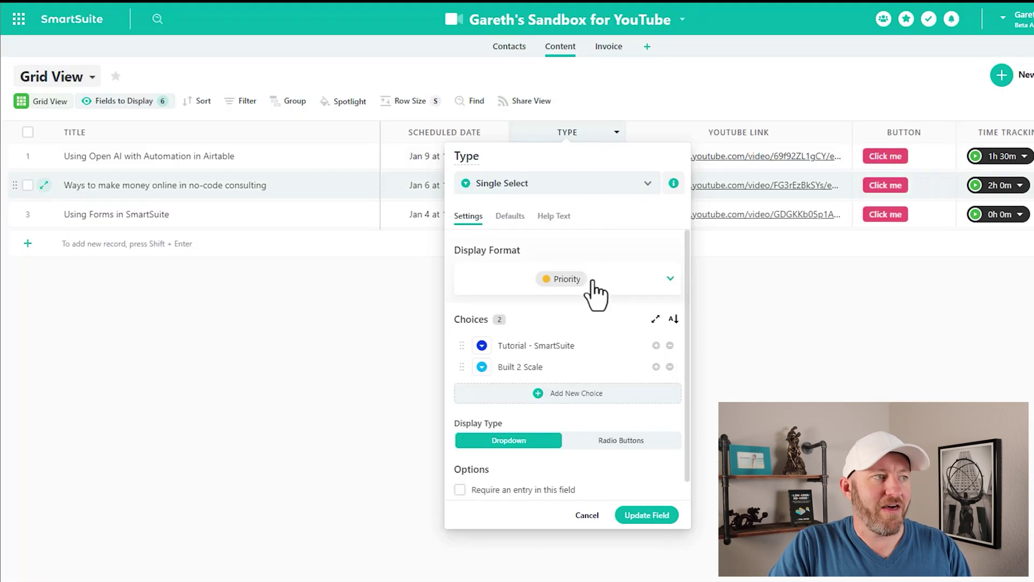
click(571, 398)
key(ctrl+v)
click(646, 514)
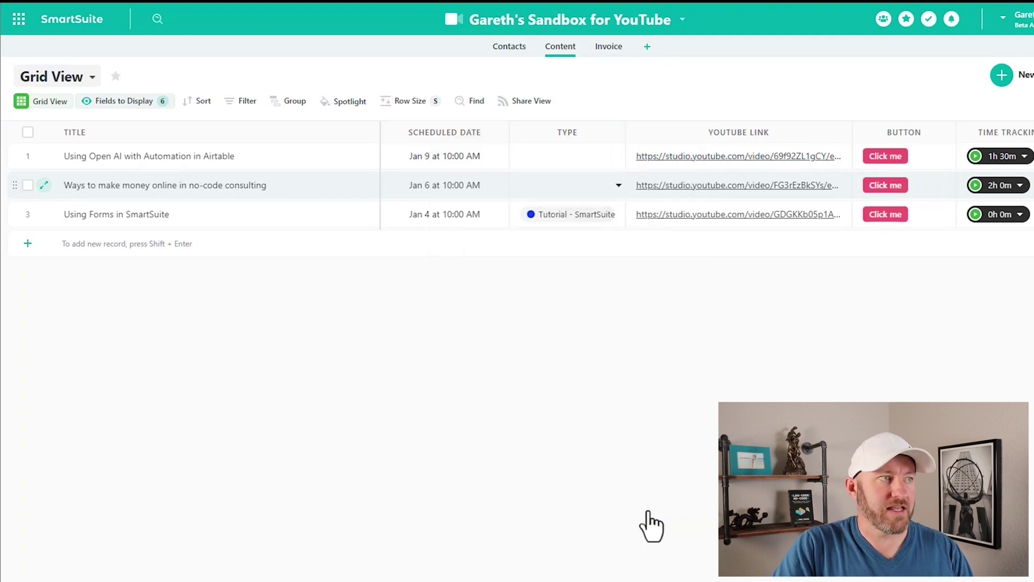
Clear the types, scheduled dates and titles from the three SmartSuite Content rows.
click(551, 224)
key(BackSpace)
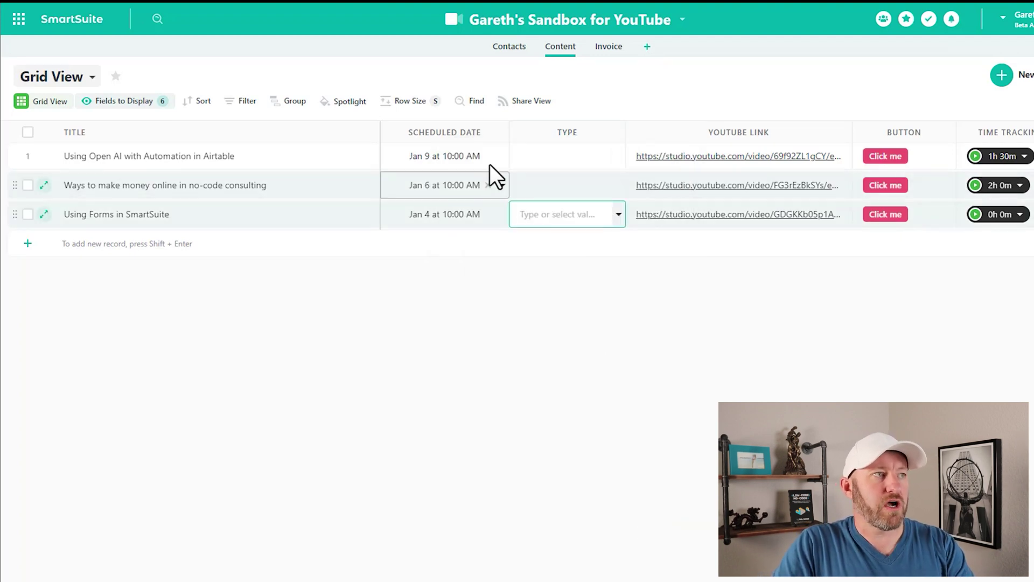
key(BackSpace)
click(469, 185)
key(BackSpace)
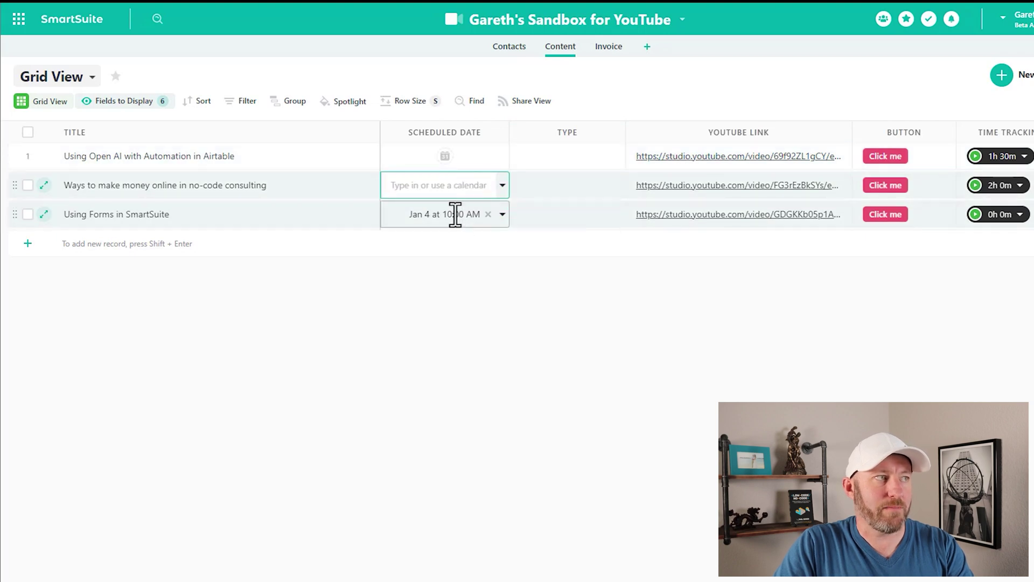
click(457, 214)
key(BackSpace)
key(BackSpace)
click(299, 184)
key(BackSpace)
click(296, 214)
key(BackSpace)
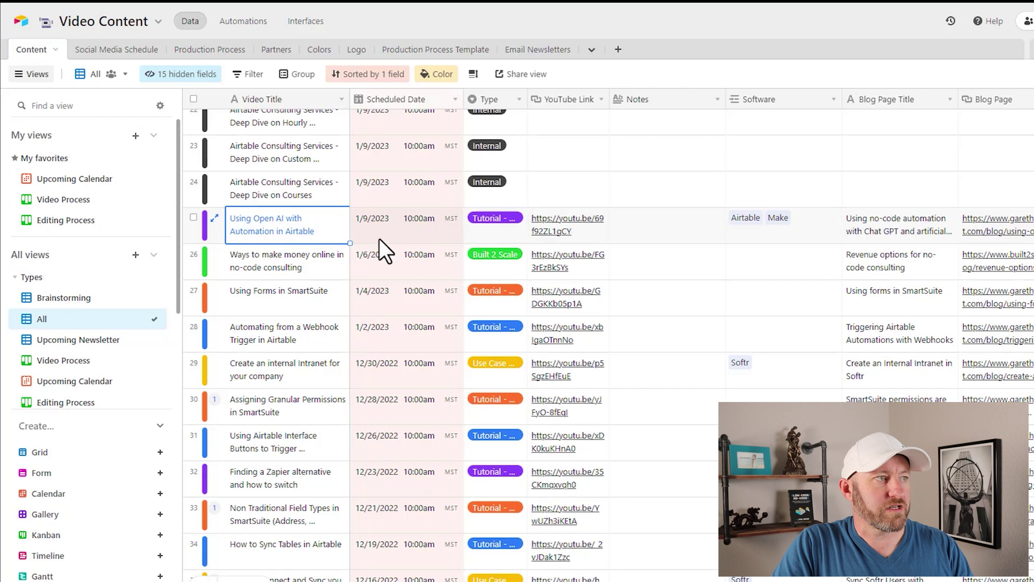
Copy titles, dates and types of Airtable rows 25–27 and paste them at row 1's Title.
drag(339, 225, 512, 300)
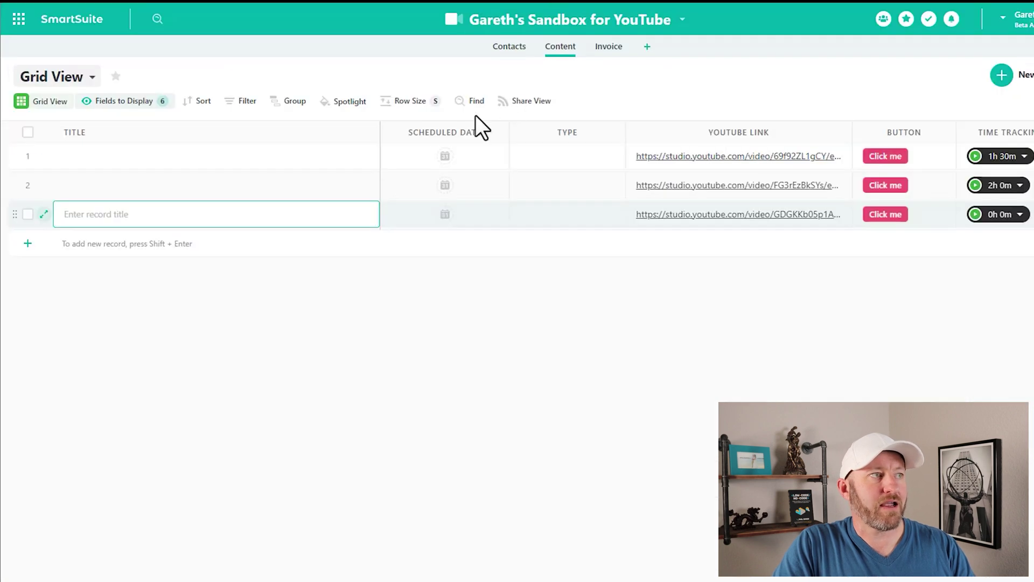
click(344, 156)
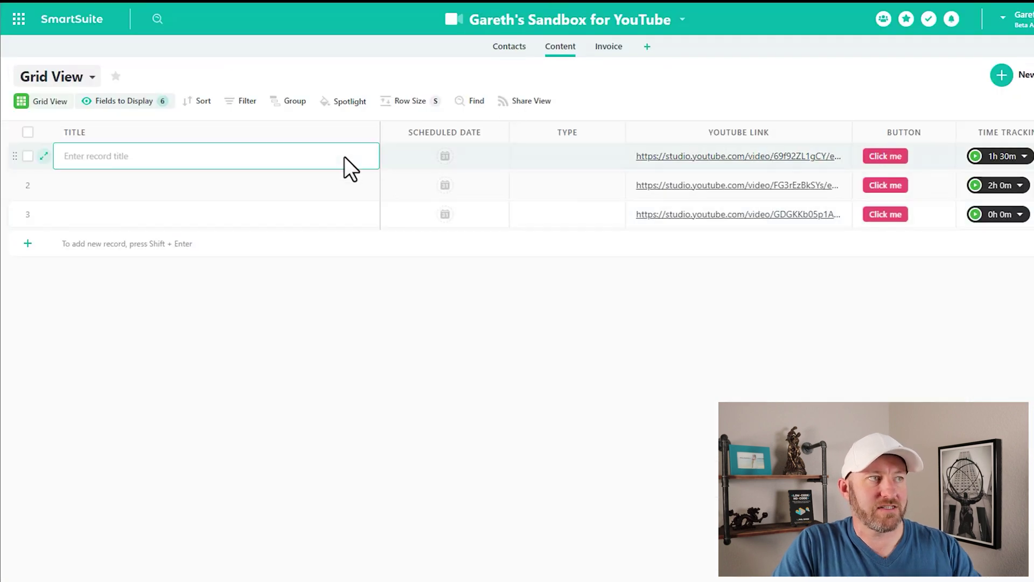
key(ctrl+v)
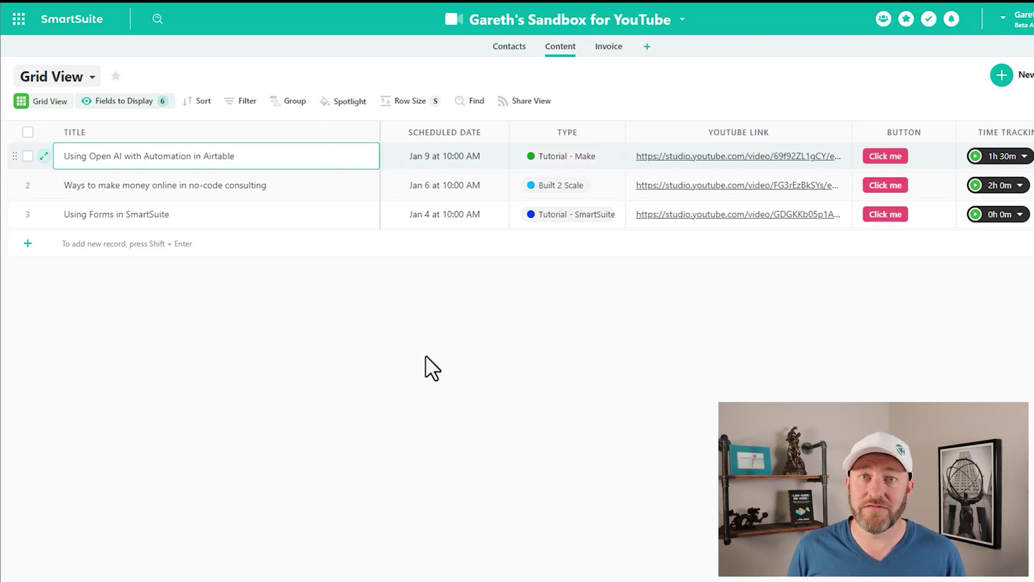
Confirm the pasted Airtable titles, dates and types in the three Content rows.
click(425, 355)
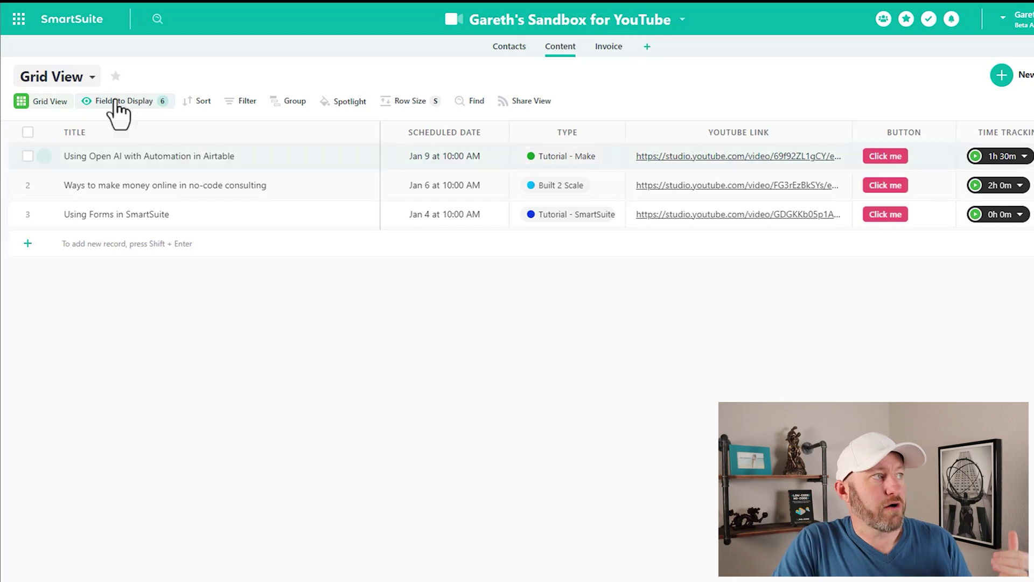
Switch to the Dashboard view and pick the Grid View widget by searching 'gri'.
click(86, 79)
click(100, 195)
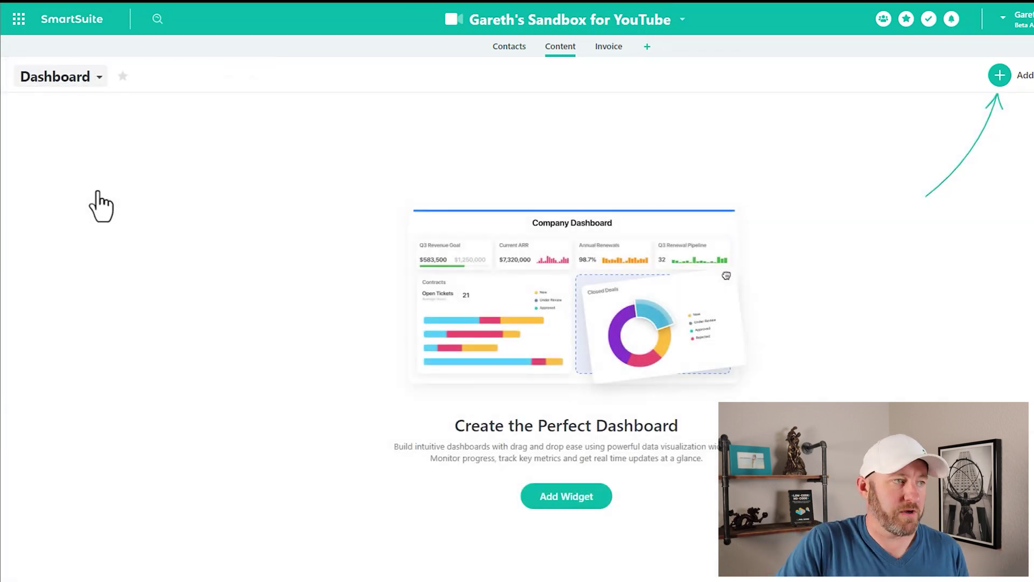
click(570, 502)
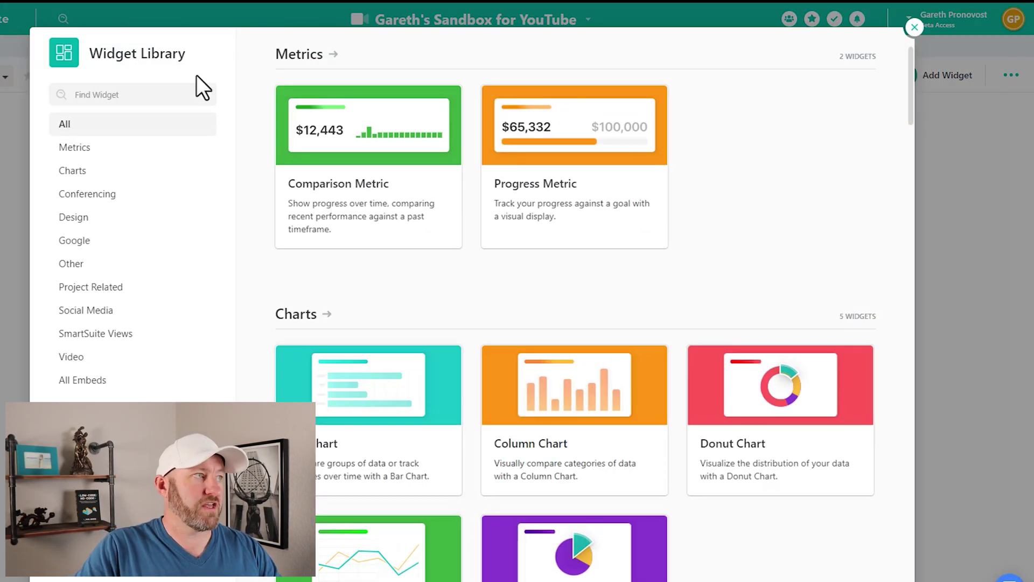
click(176, 96)
text(gri)
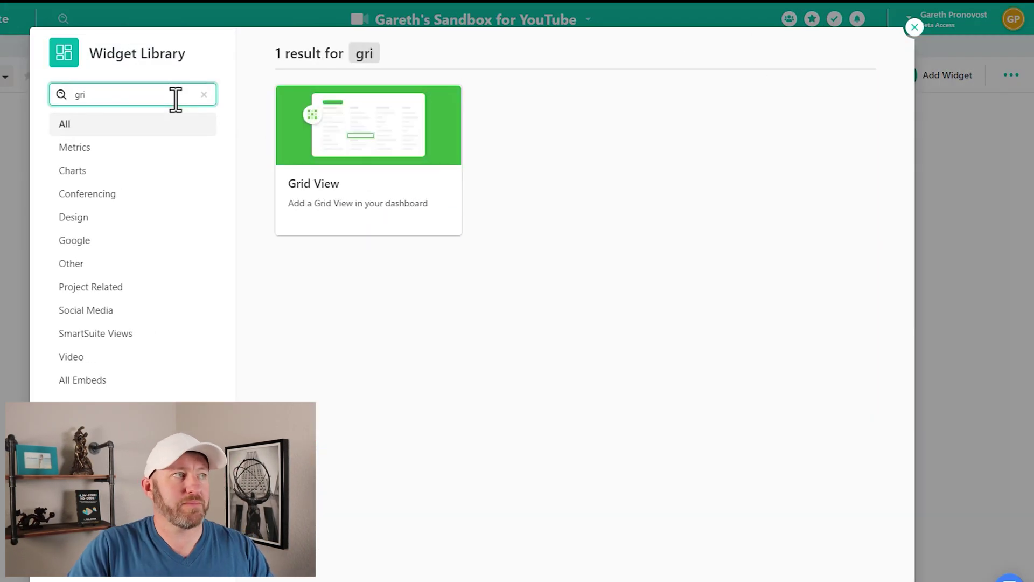
click(372, 141)
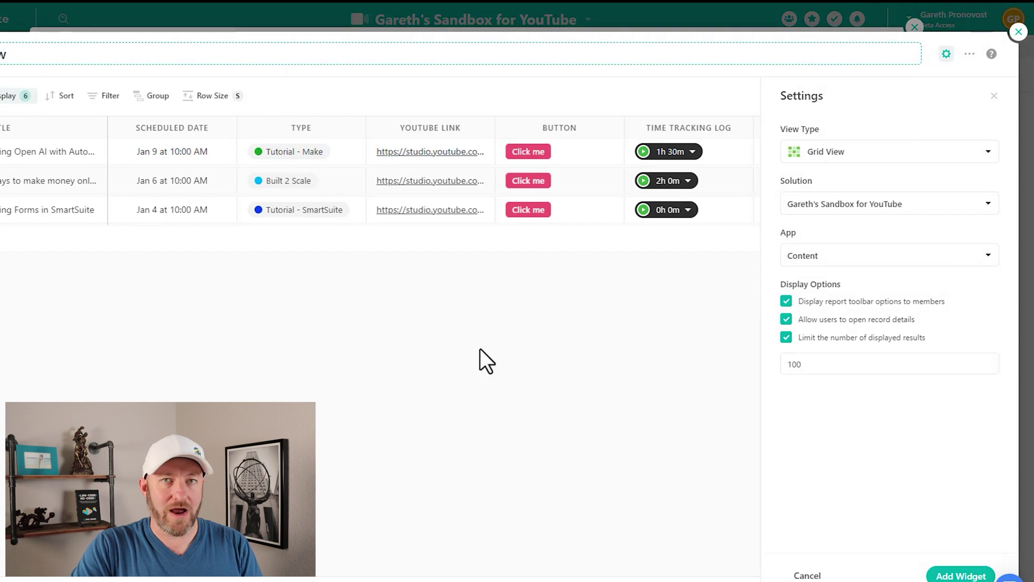
Set the widget to Grid View on the sandbox solution's Content app, selecting the 100-result limit.
click(825, 157)
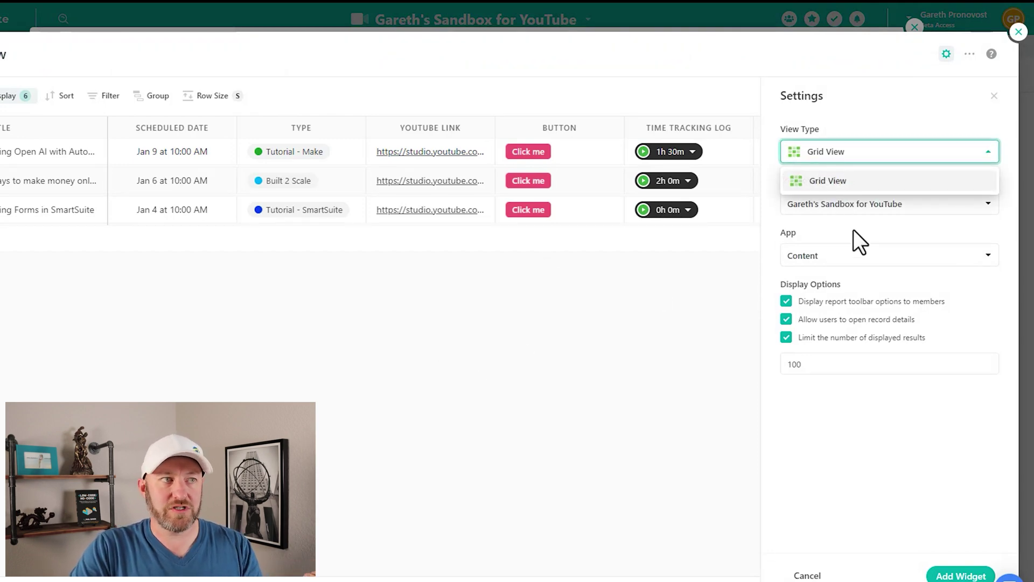
click(830, 156)
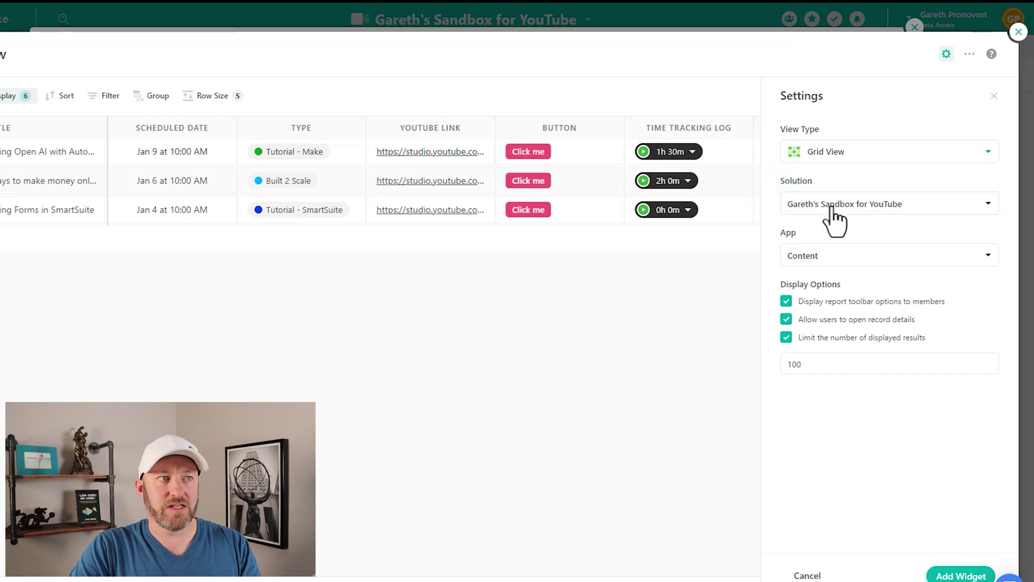
click(841, 258)
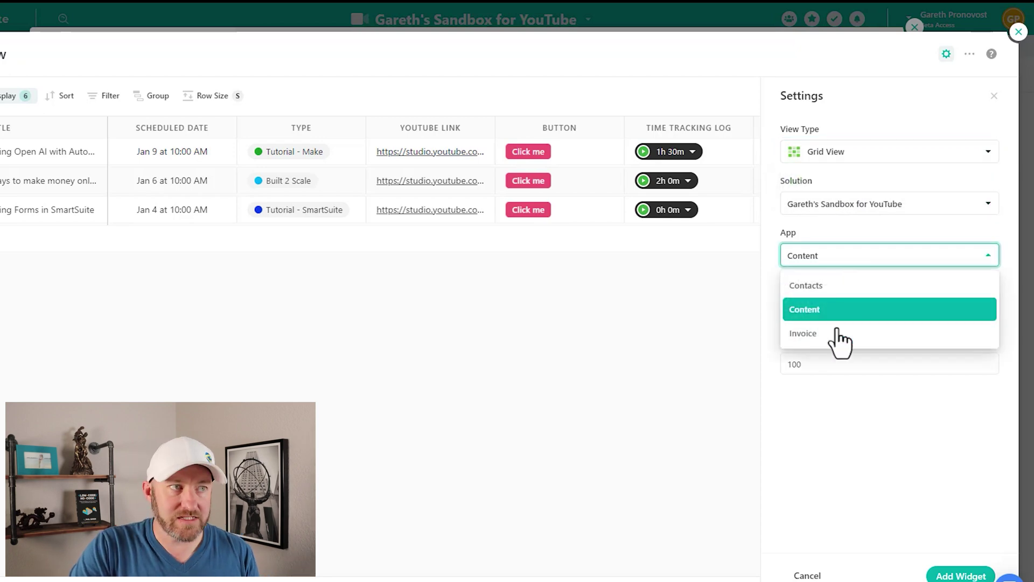
click(837, 208)
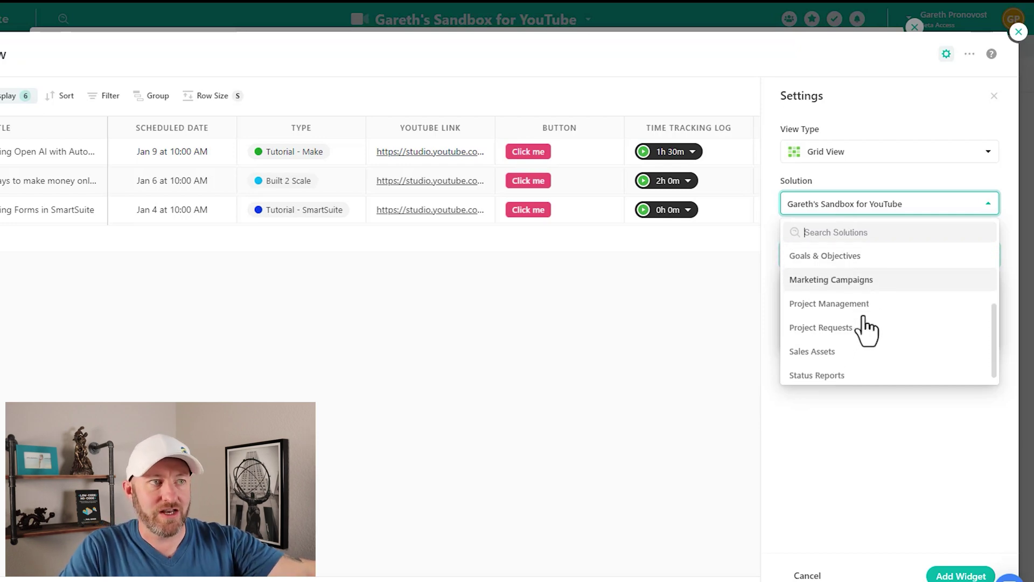
scroll(866, 330, down, 1)
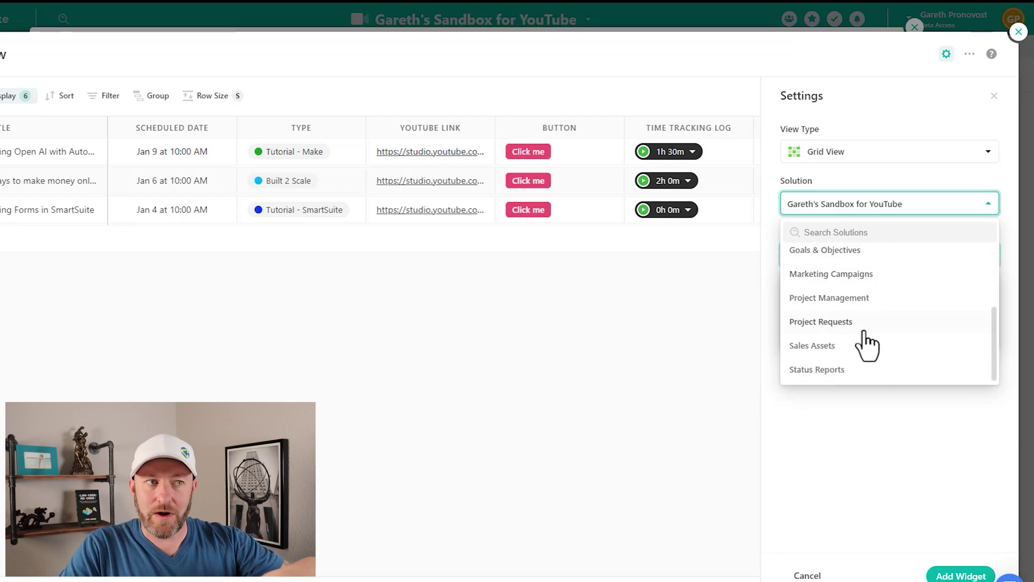
click(840, 218)
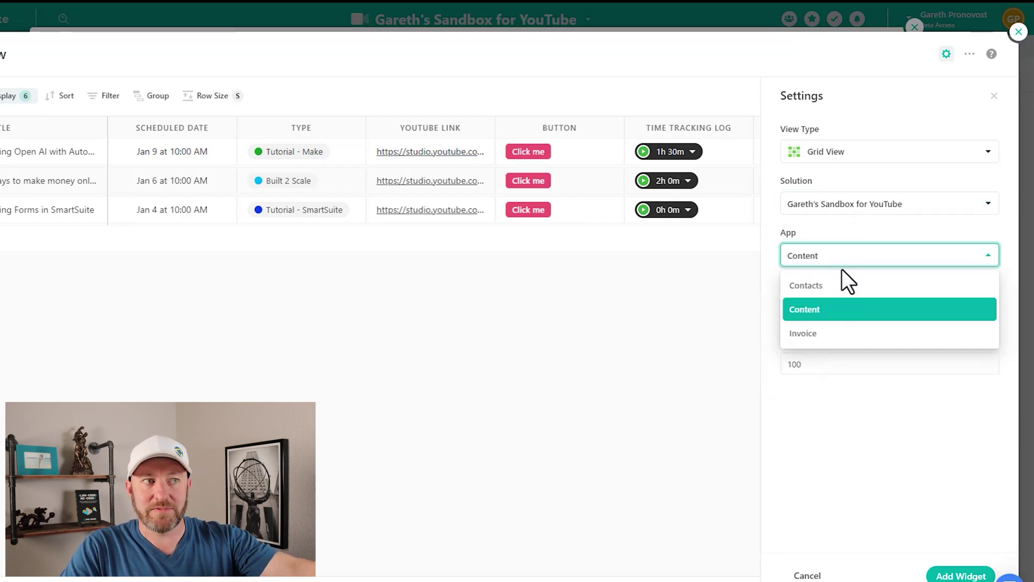
click(838, 156)
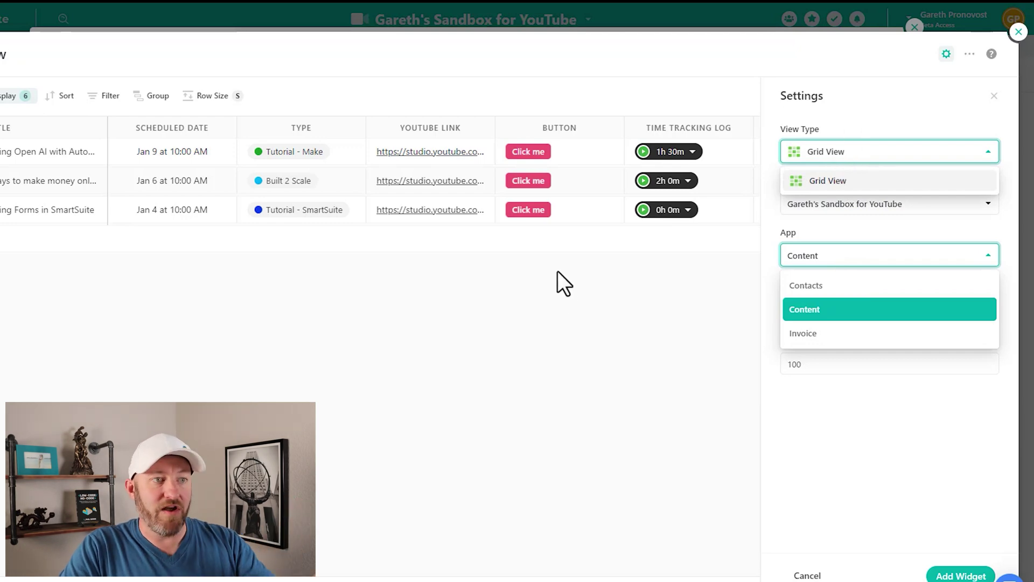
click(880, 427)
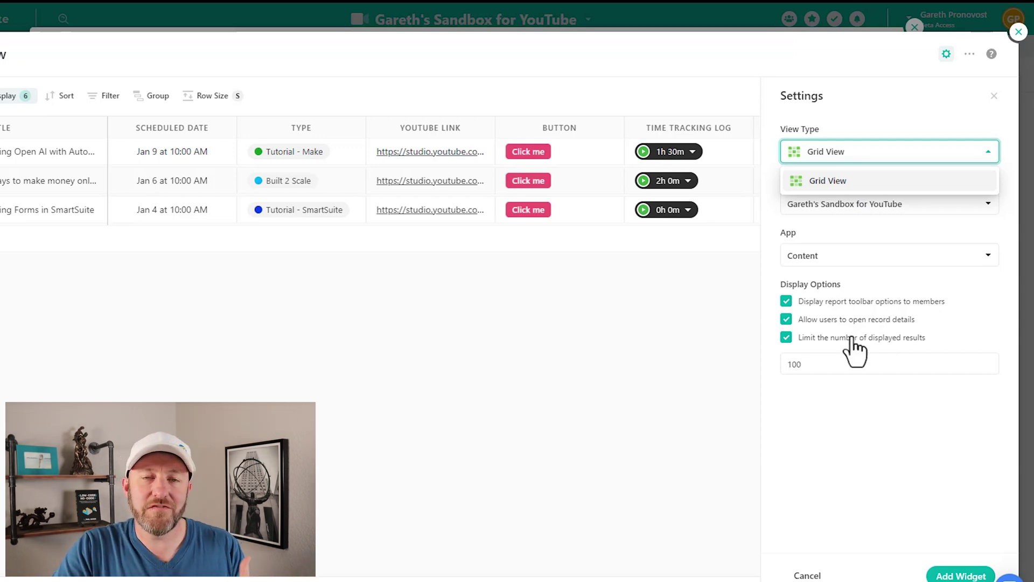
drag(838, 362, 774, 367)
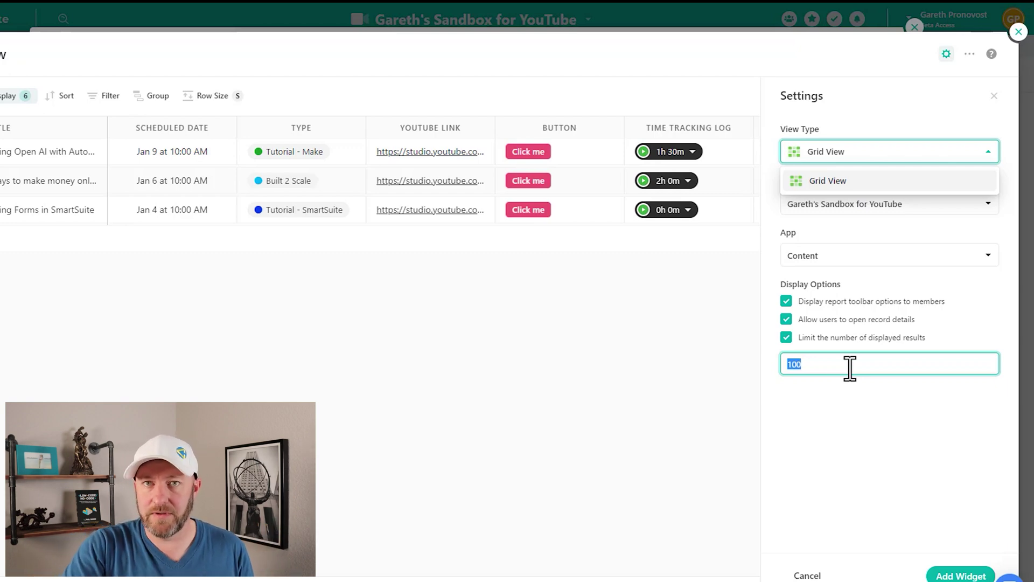
Add the Grid View widget to the dashboard with the result limit left at 100.
click(896, 452)
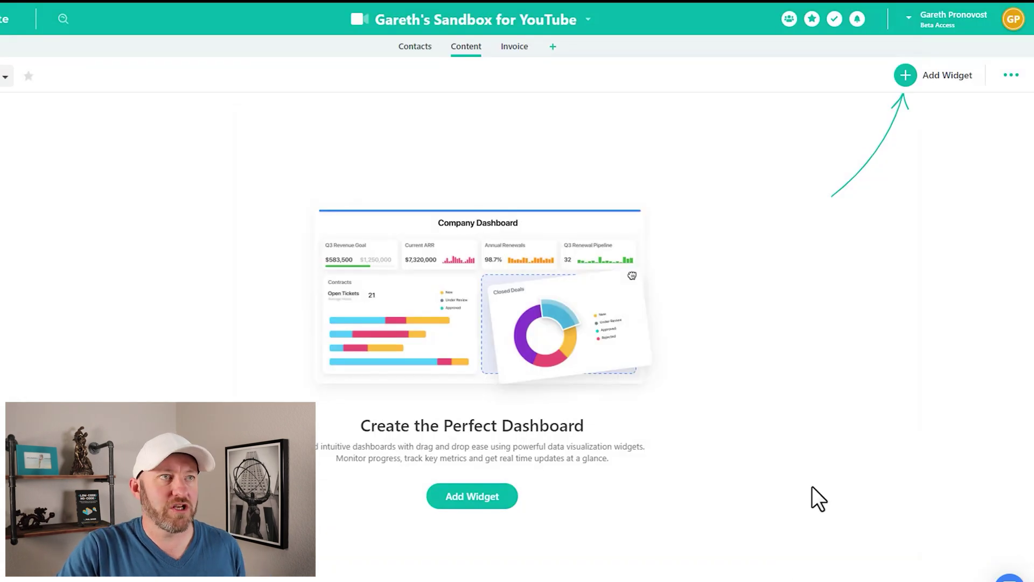
mouse_move(285, 243)
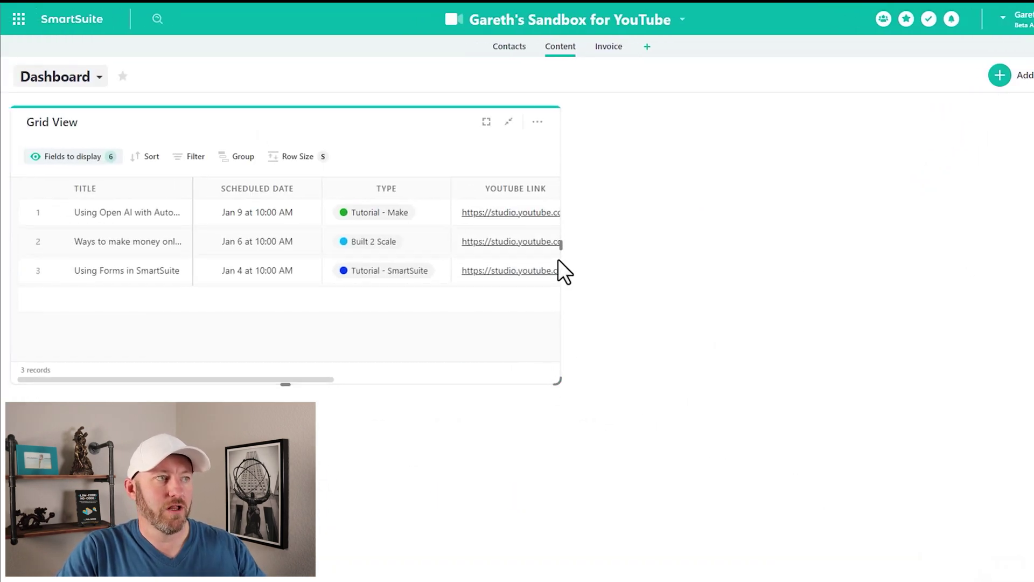
Stretch the Grid View widget to the dashboard's right edge to reveal all columns.
drag(559, 383, 955, 388)
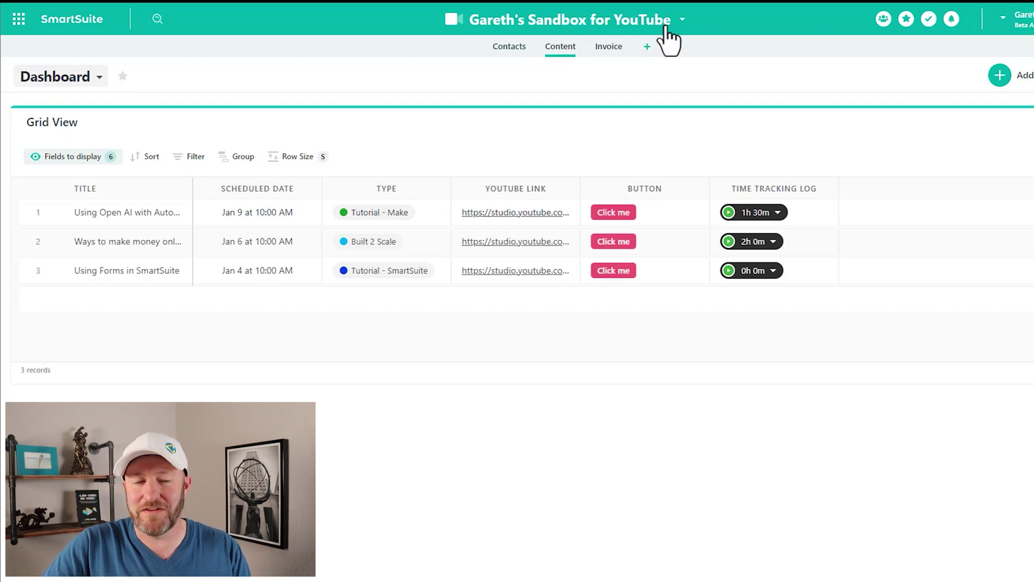
Open the Publicly share this solution dialog from the solution menu and enable sharing.
click(668, 38)
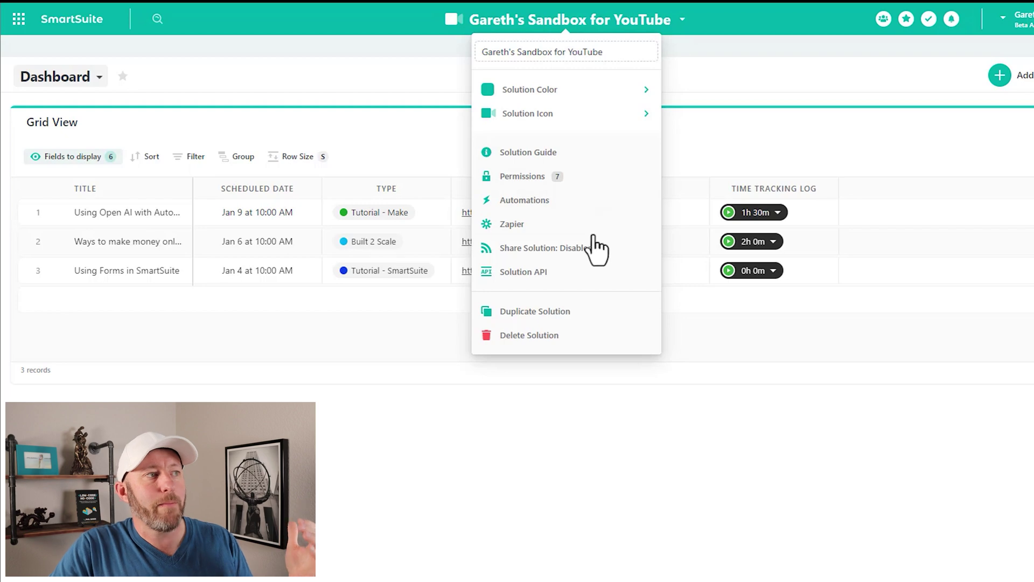
mouse_move(546, 247)
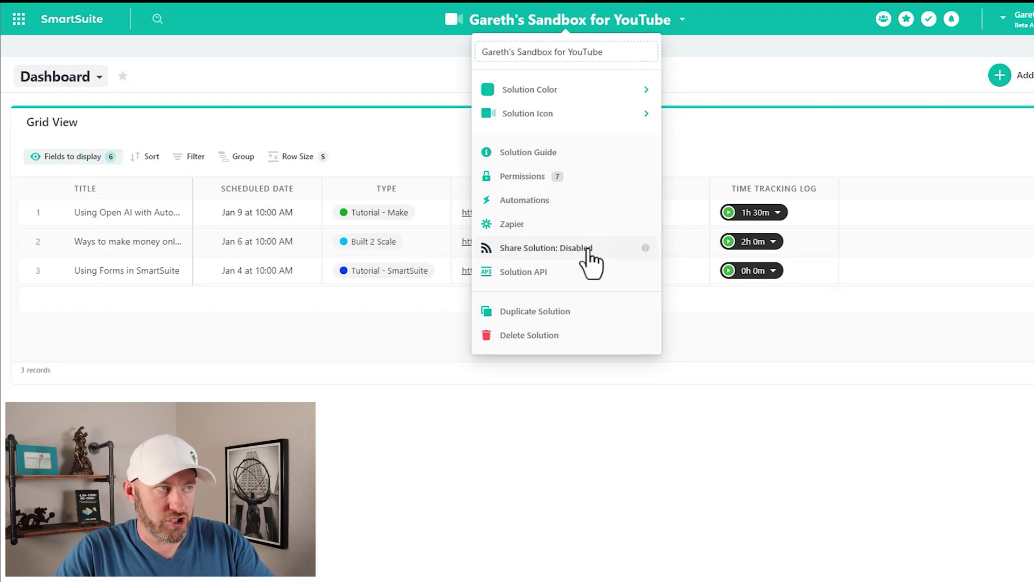
click(589, 251)
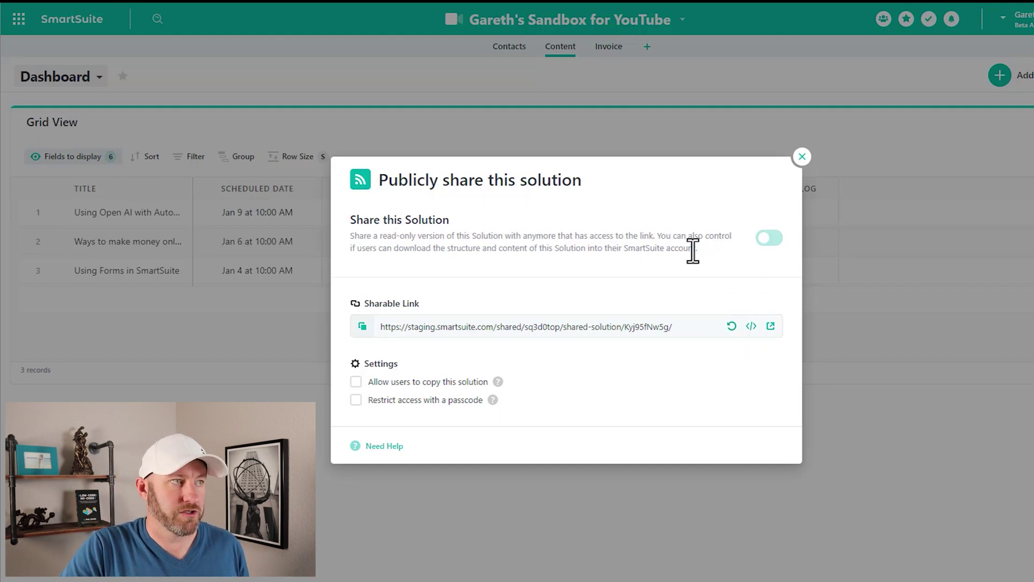
click(771, 242)
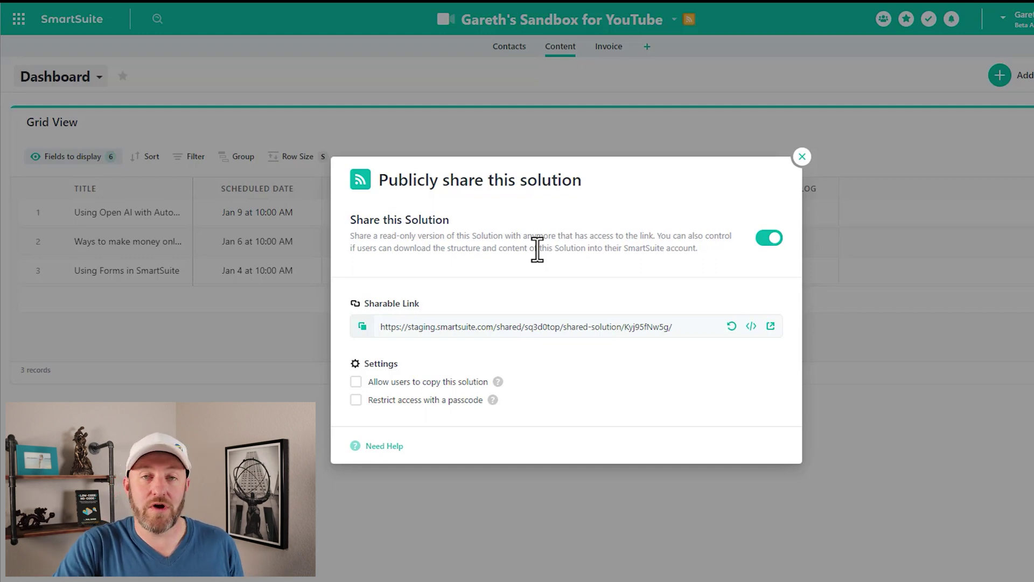
Turn public sharing of the sandbox solution back off.
click(771, 241)
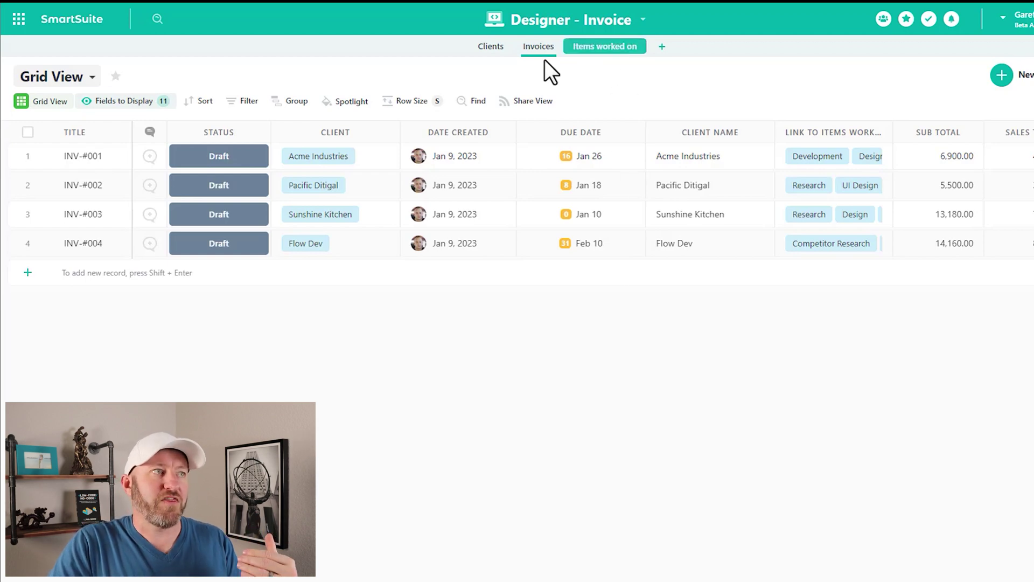
mouse_move(539, 46)
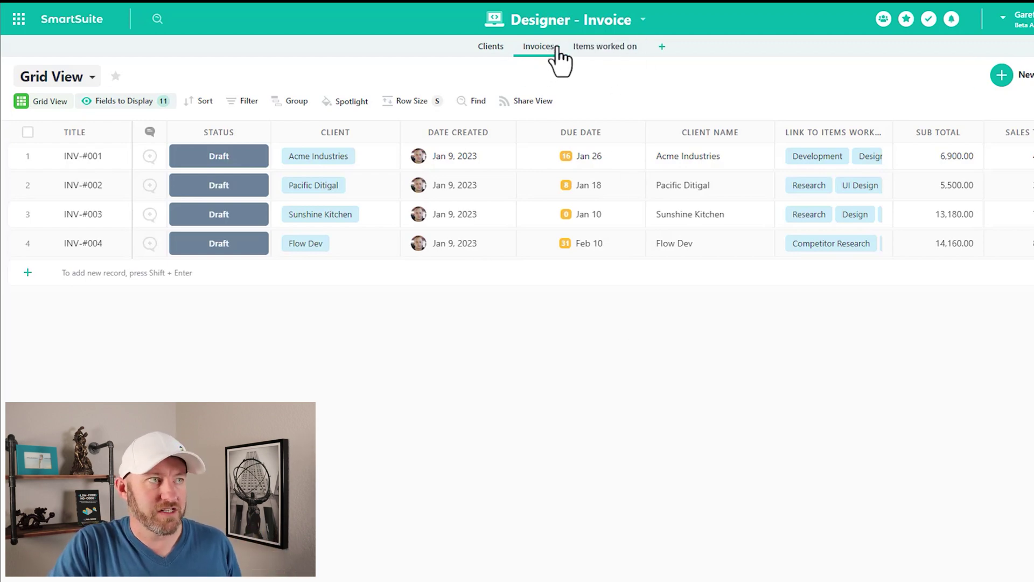
Open the Invoice template in Document Designer from the Invoices app menu.
click(557, 48)
mouse_move(535, 185)
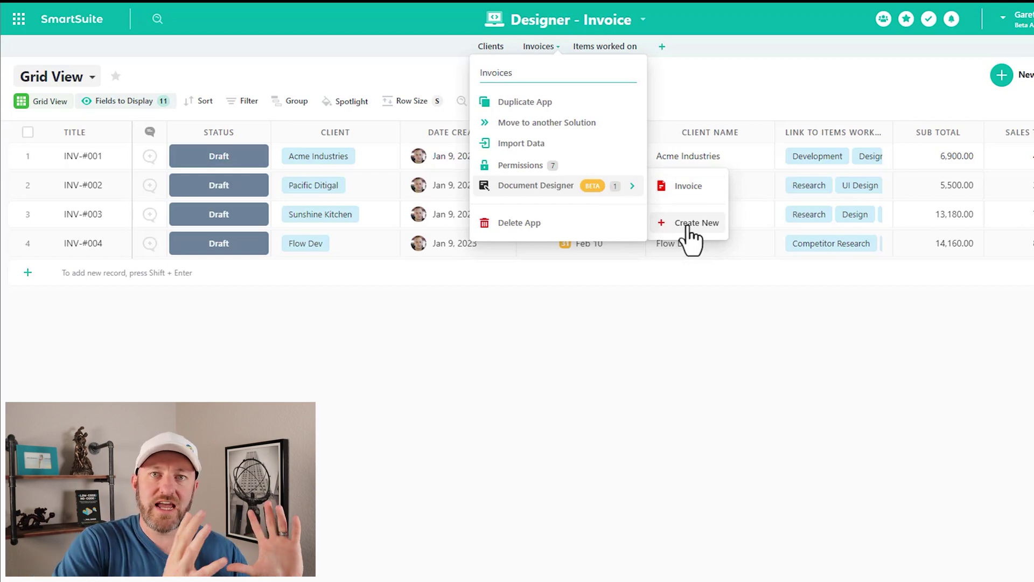
click(690, 187)
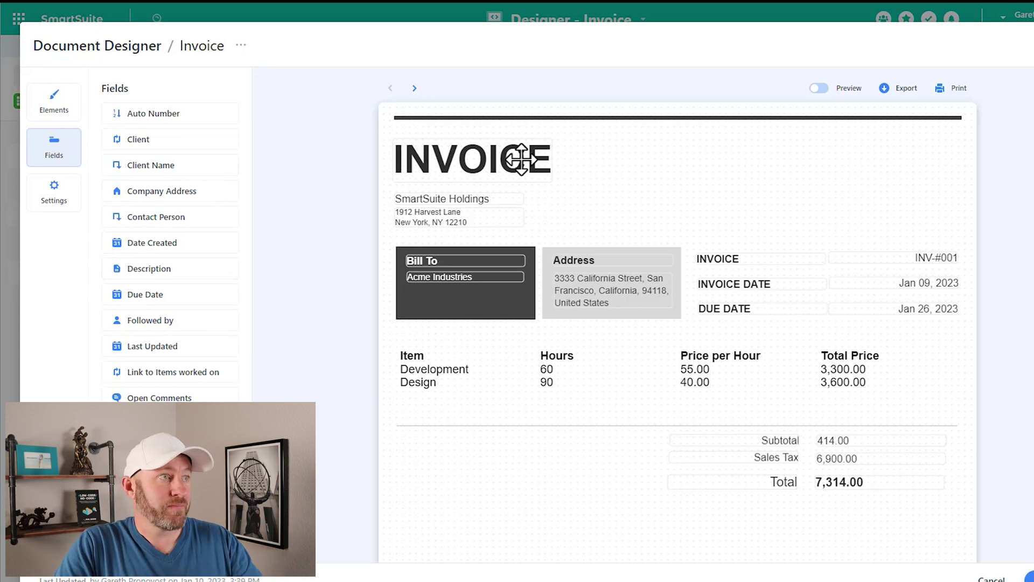
Inspect the INVOICE heading and client name, advance to INV-#004, and turn on preview.
click(520, 158)
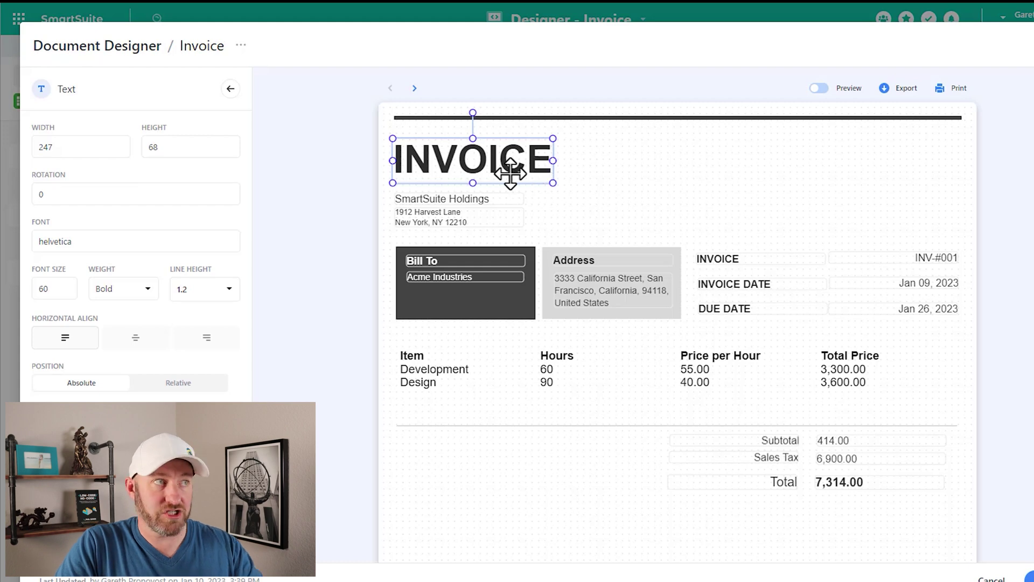
click(483, 276)
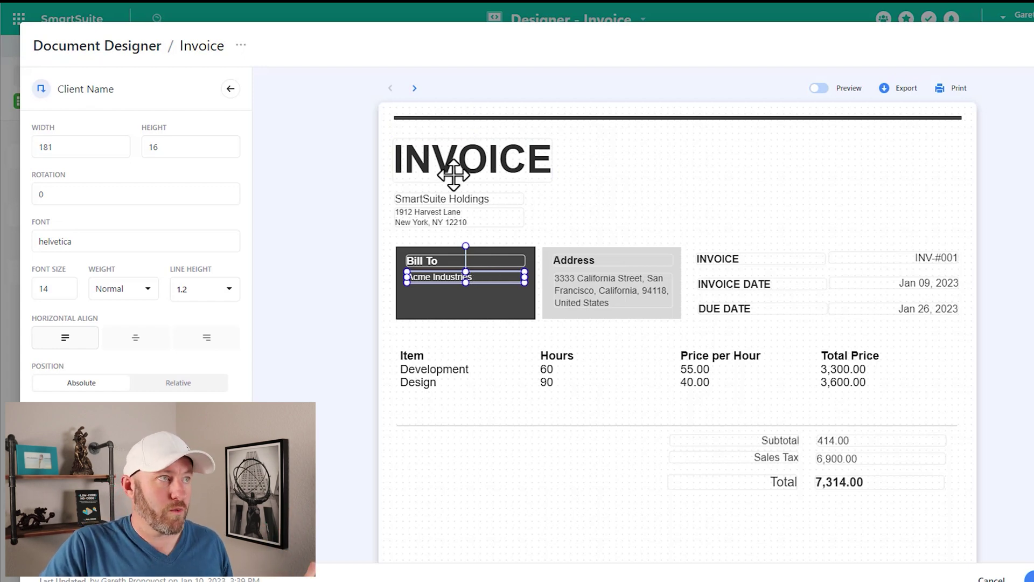
click(413, 94)
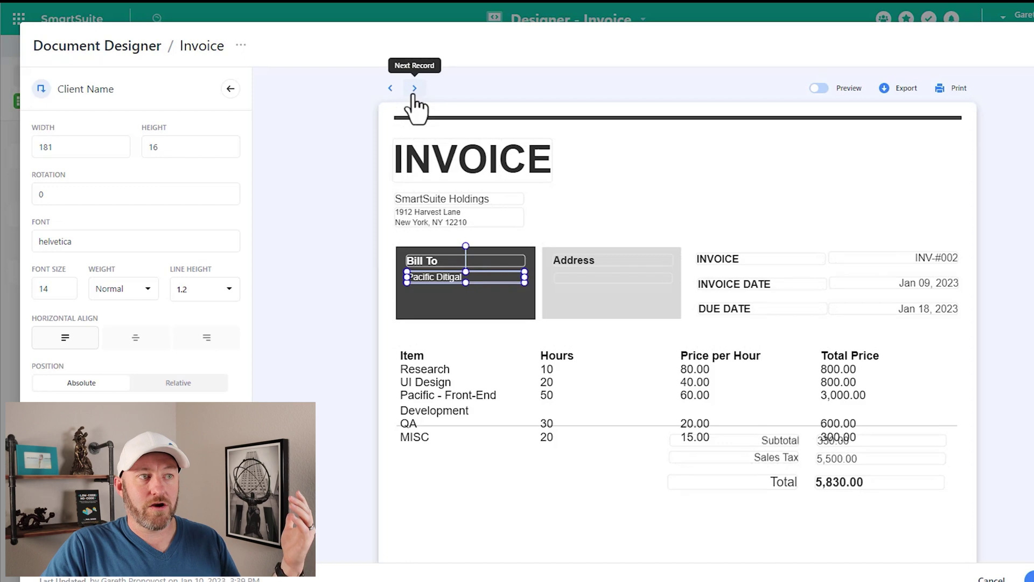
click(413, 94)
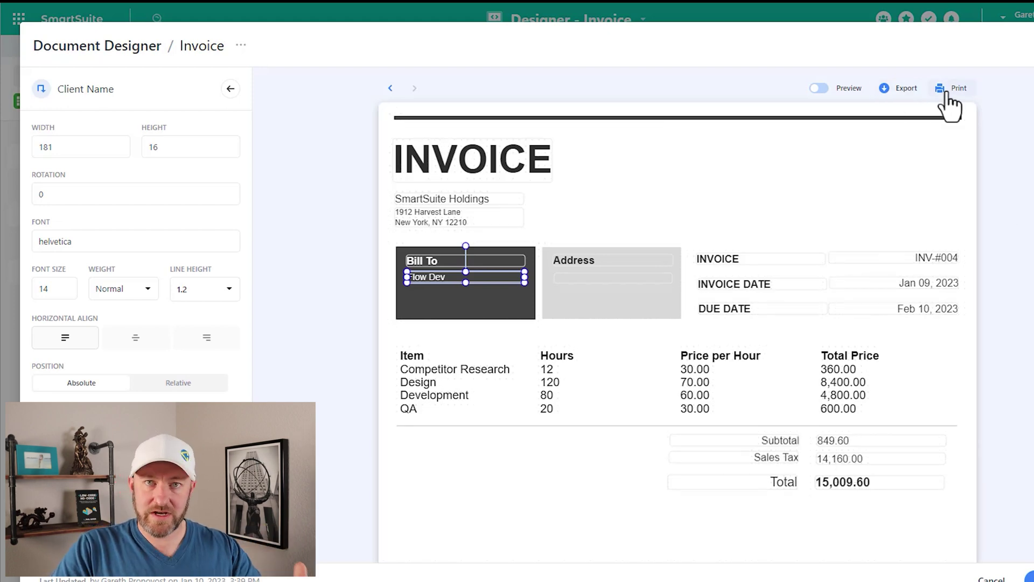
click(818, 89)
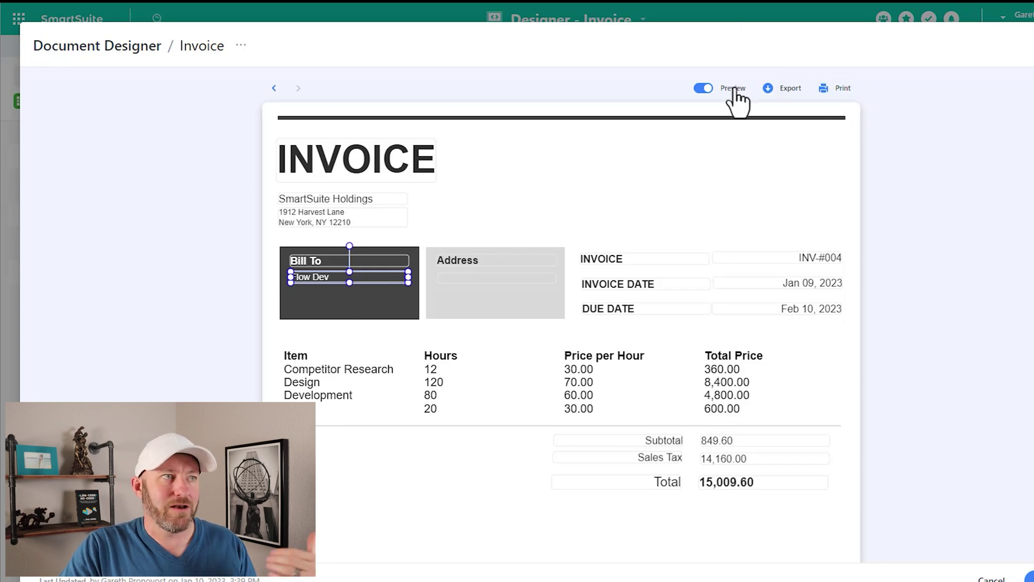
Generate the INV-#004 invoice as a PDF in the print dialog.
click(843, 88)
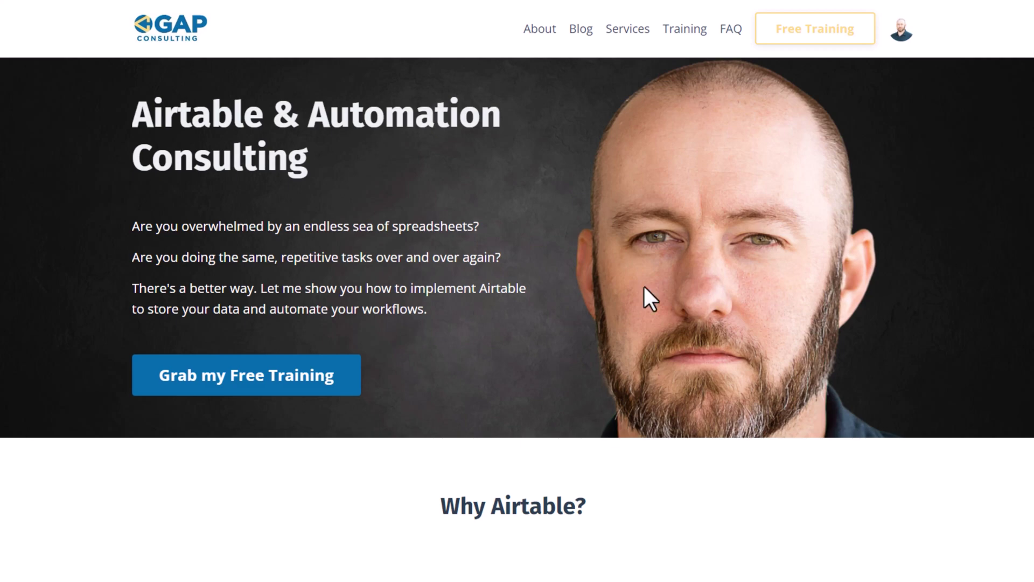
Dismiss the free-training signup popup, then view hourly support, online training and custom development on Services.
click(298, 397)
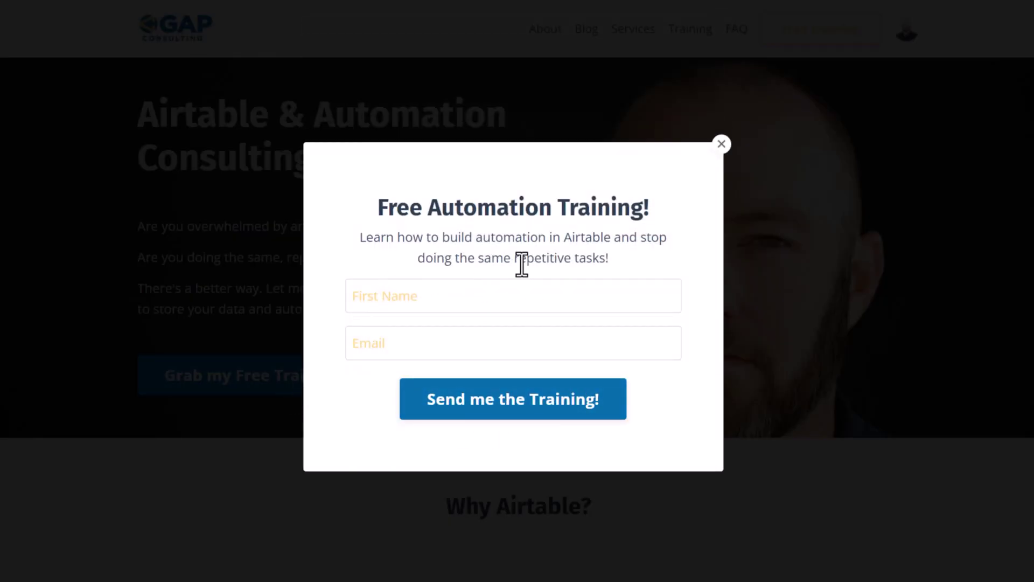
click(723, 146)
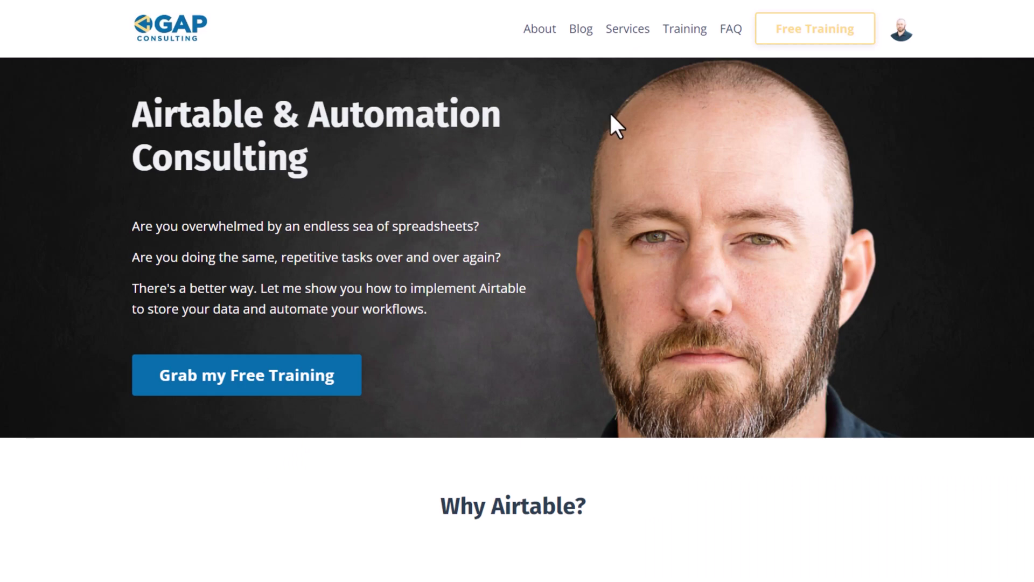
click(620, 29)
scroll(550, 291, down, 5)
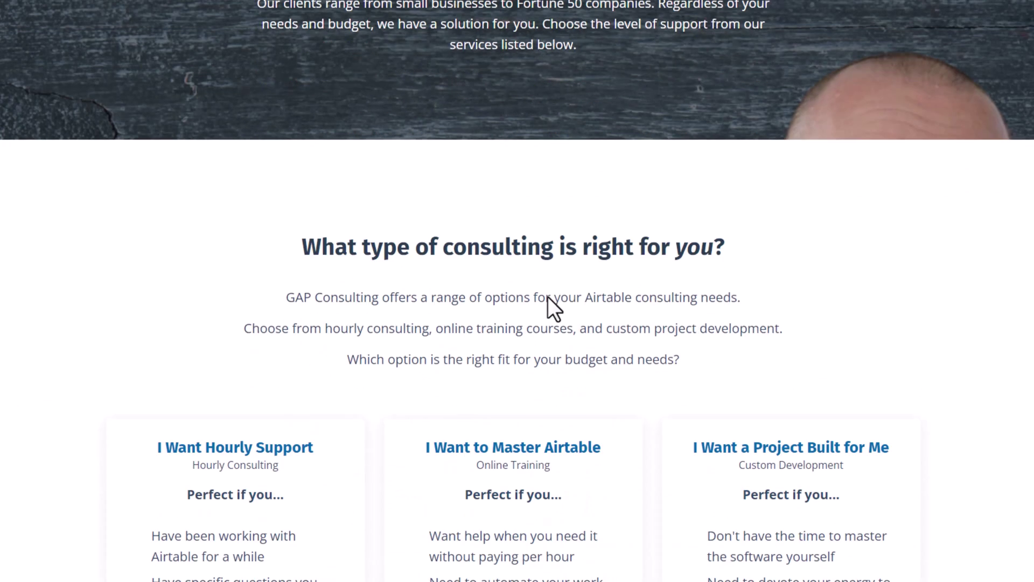
scroll(550, 296, down, 4)
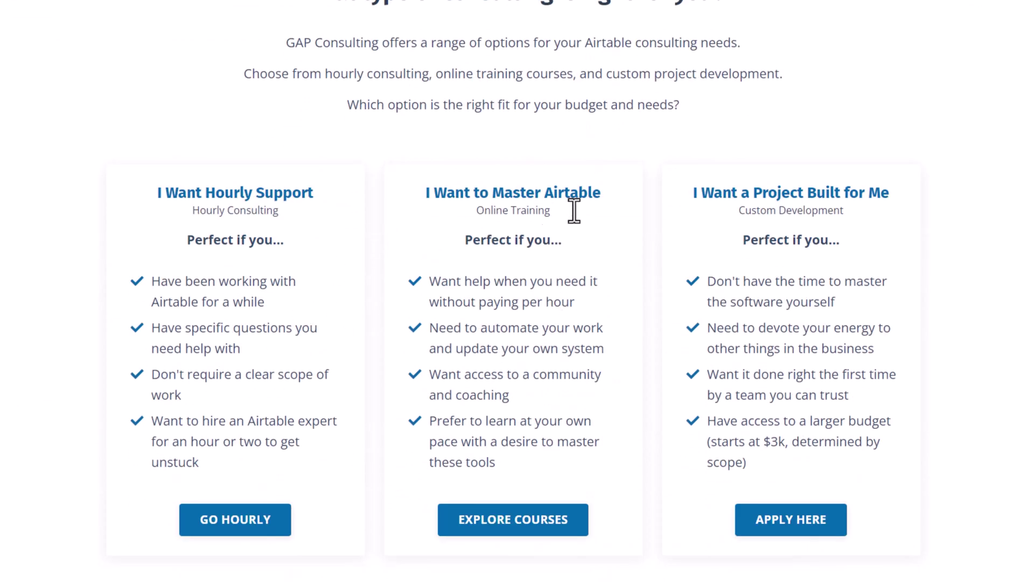